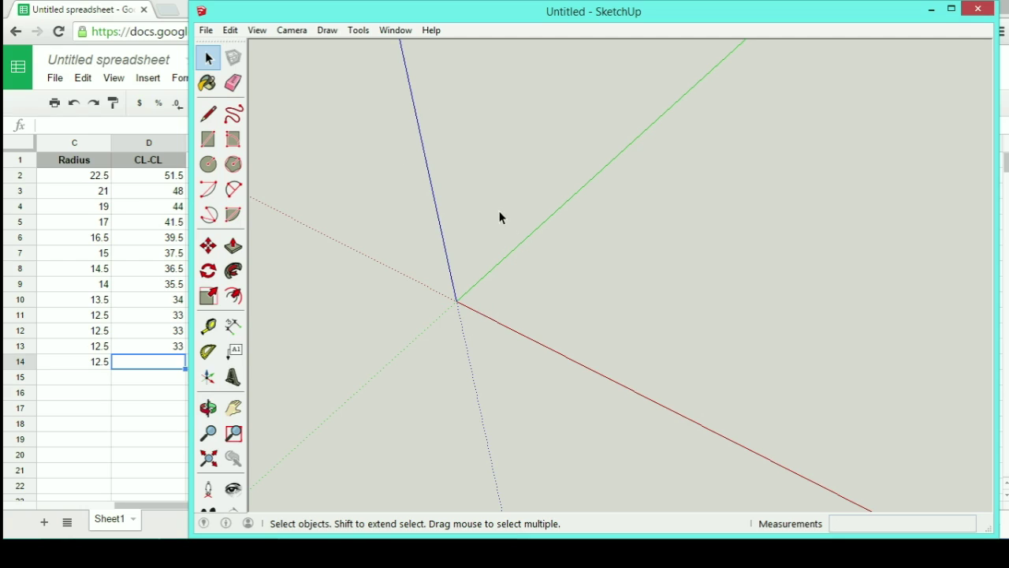
Step: Switch the camera to parallel projection and the standard Top view
click(291, 30)
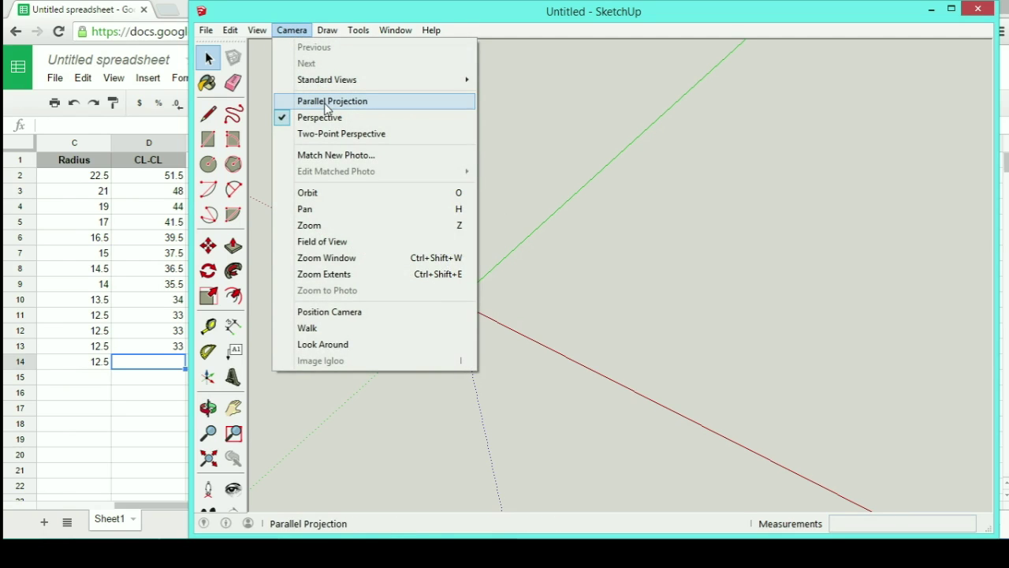
click(326, 103)
click(292, 30)
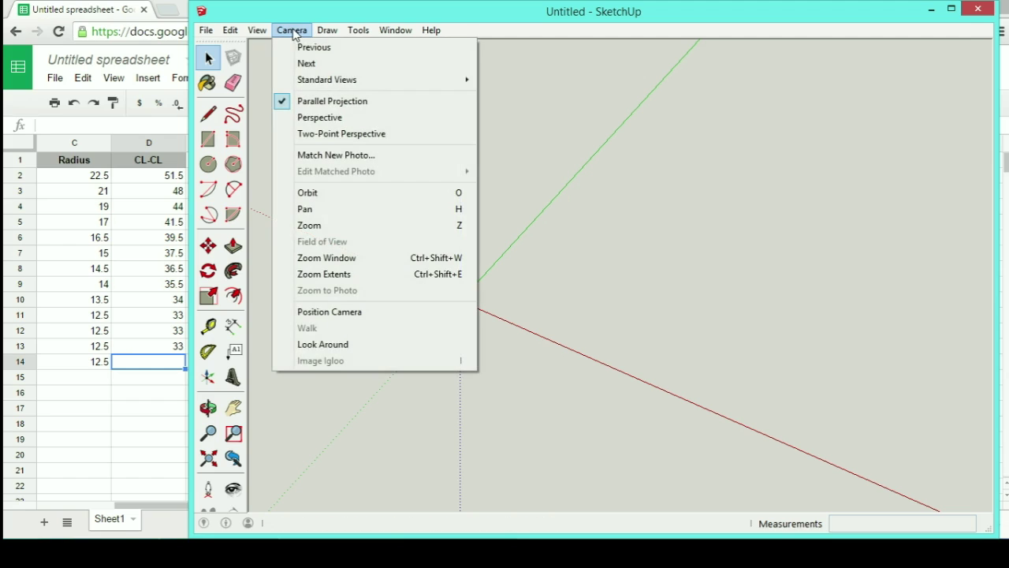
mouse_move(329, 82)
click(508, 82)
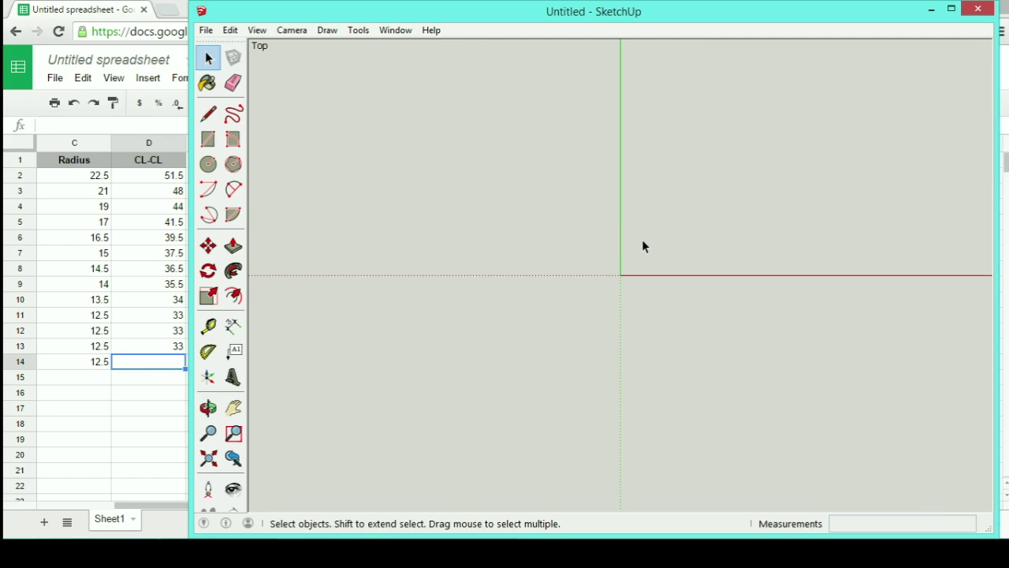
Step: Pan the view so the origin sits toward the lower left
key(o)
shift+drag(661, 239, 366, 416)
key(space)
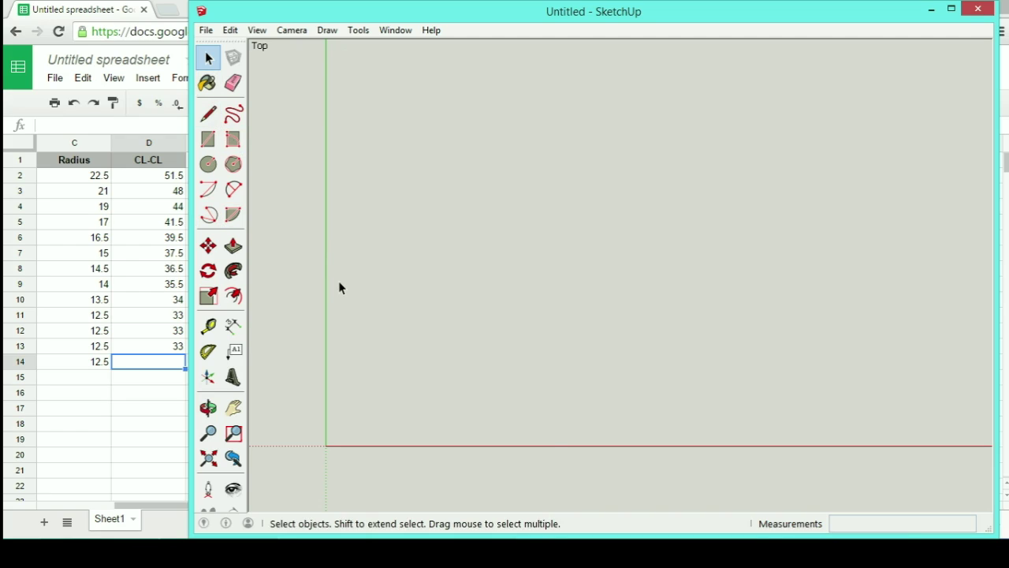
Step: Place a vertical guide 30 mm from the green axis with the Tape Measure
key(t)
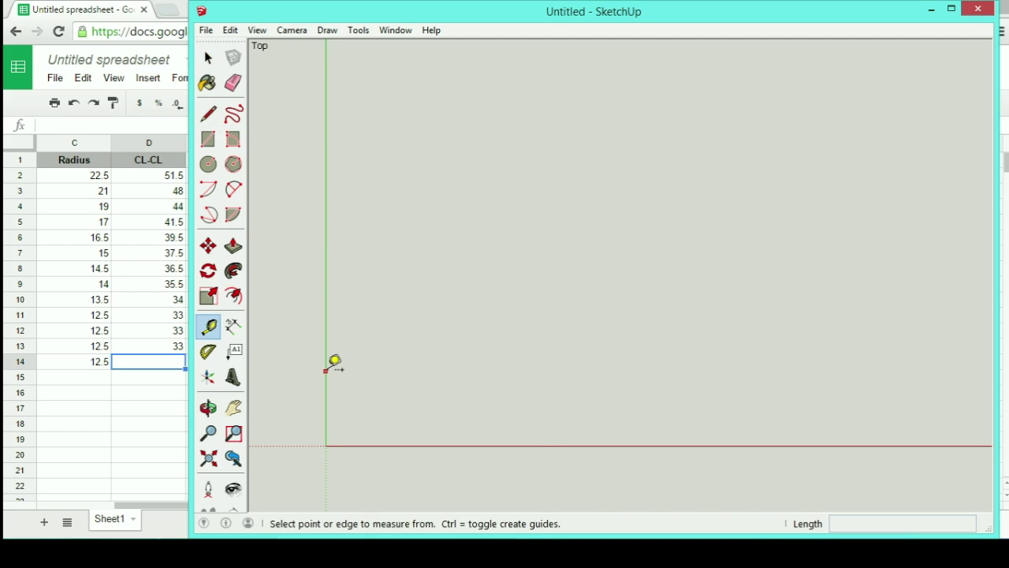
click(327, 368)
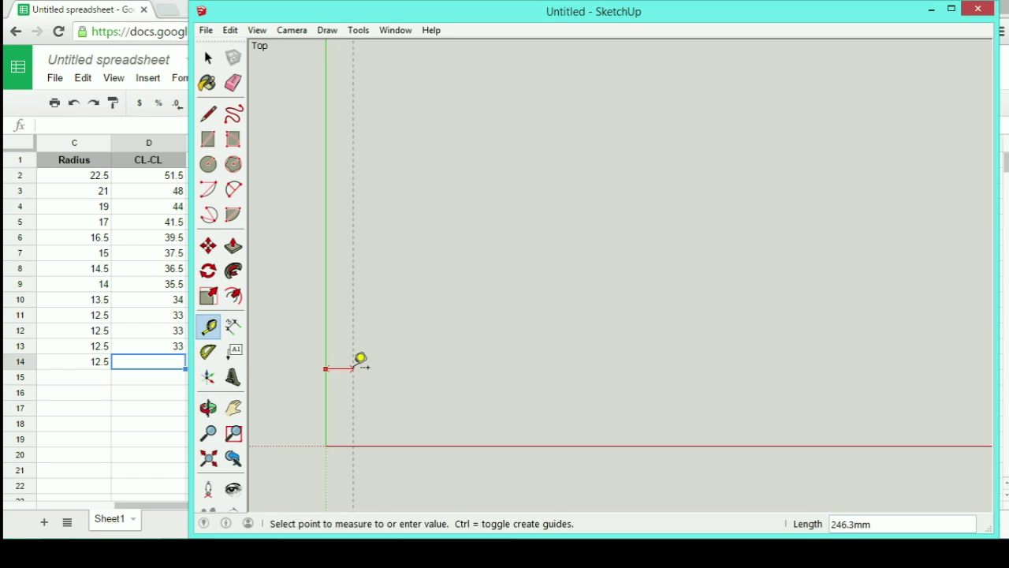
text(30)
key(Return)
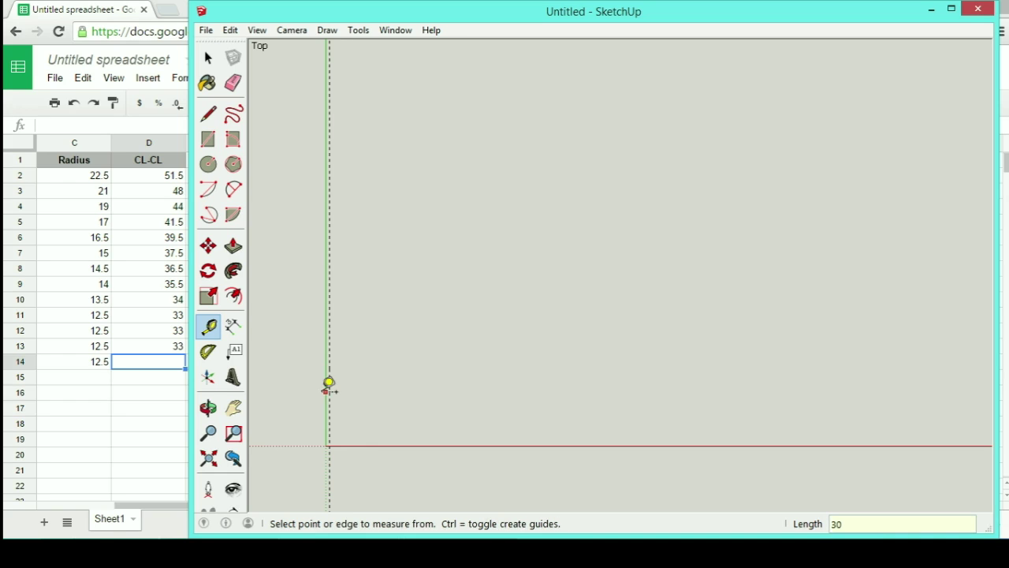
scroll(331, 410, up, 5)
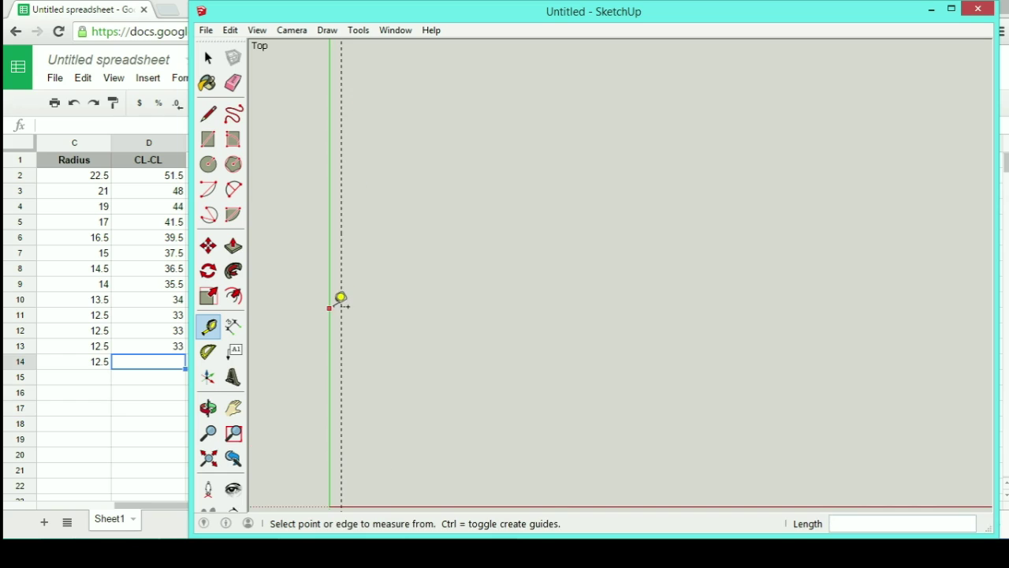
middle_drag(323, 462, 317, 313)
scroll(324, 302, up, 2)
scroll(351, 344, up, 1)
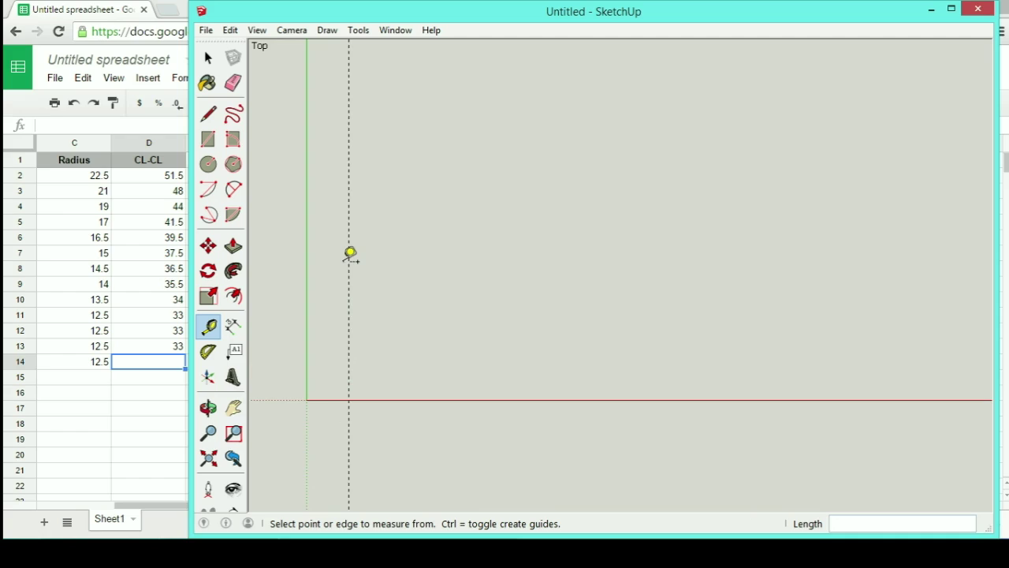
Step: Add successive vertical guides spaced 51.5, 48, 44 and 41.5 mm apart
click(350, 263)
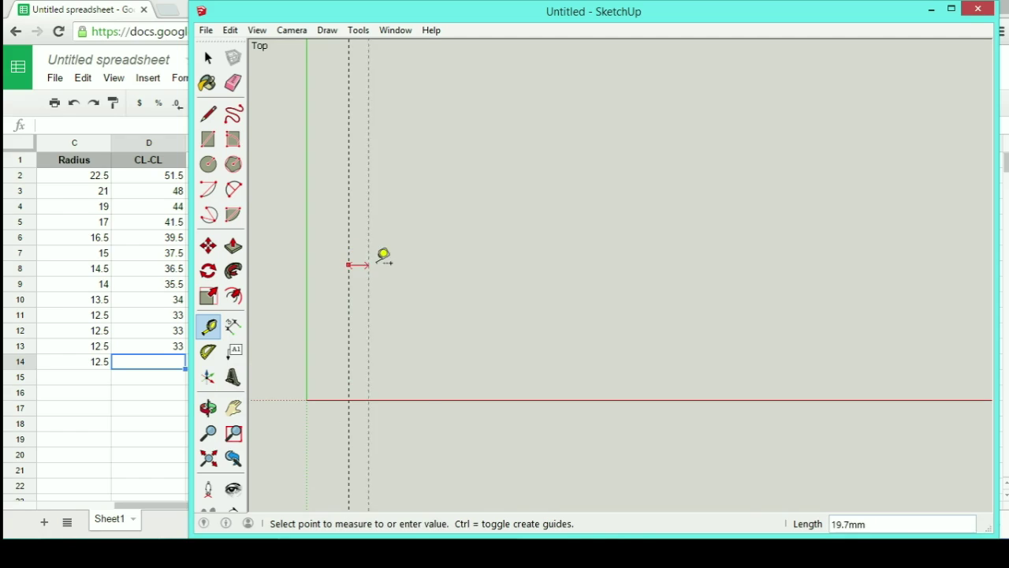
text(51.5)
key(Return)
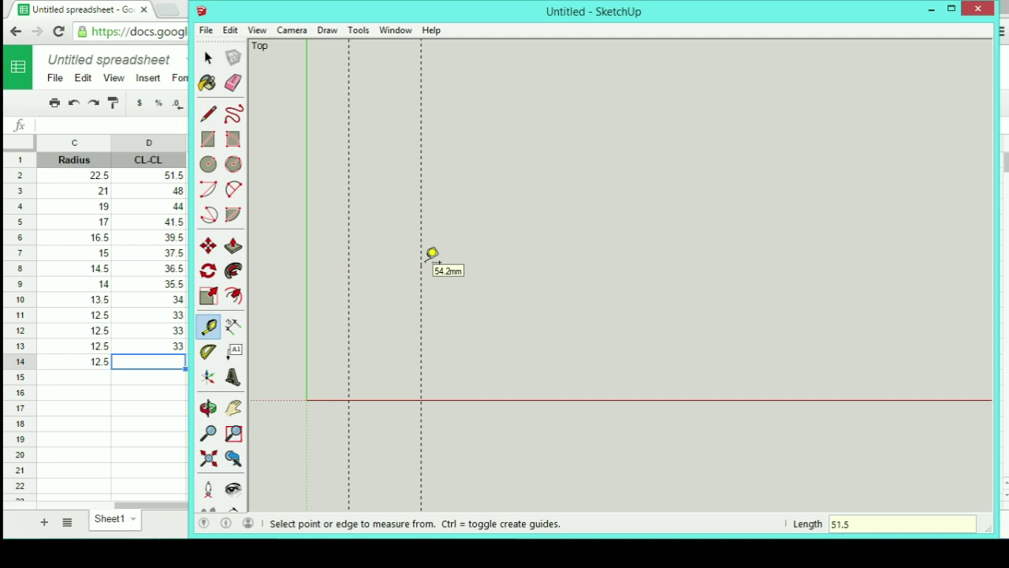
click(423, 264)
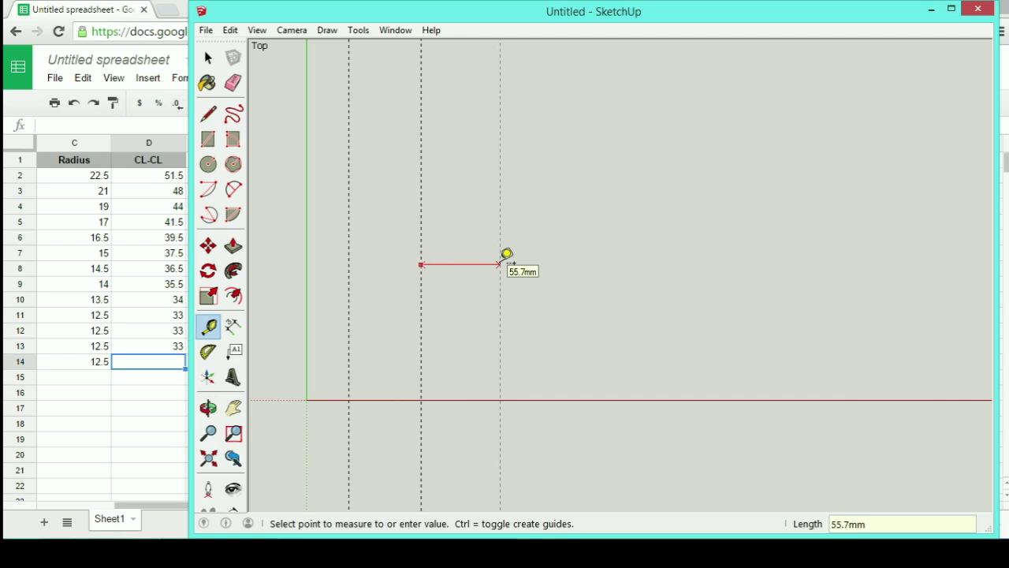
text(48)
key(Return)
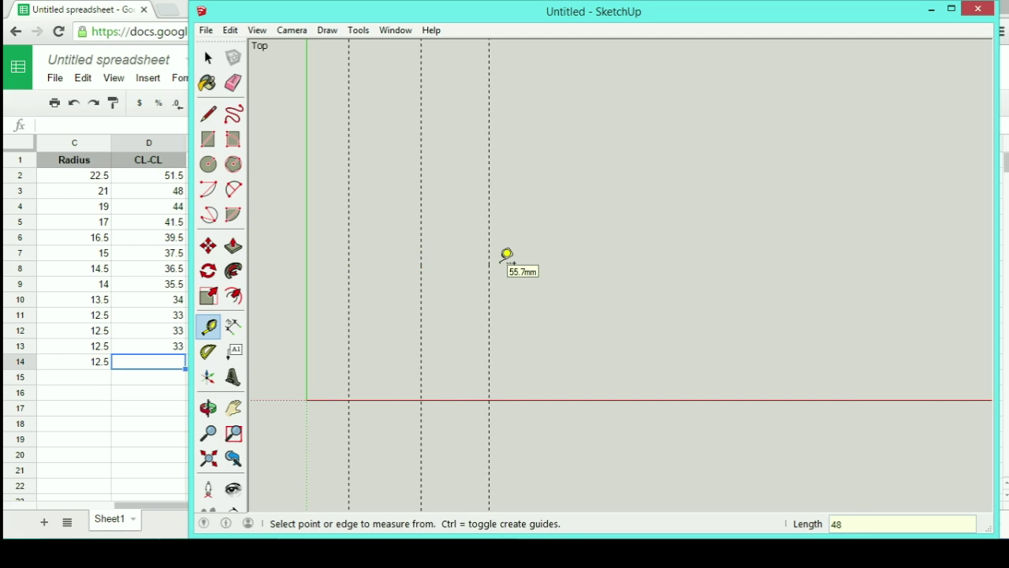
click(489, 264)
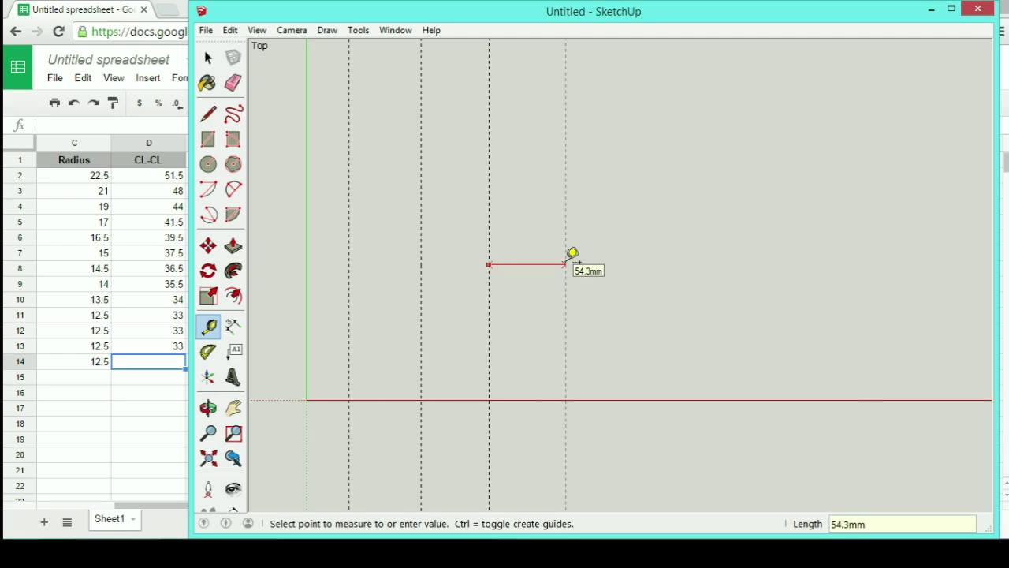
text(44)
key(Return)
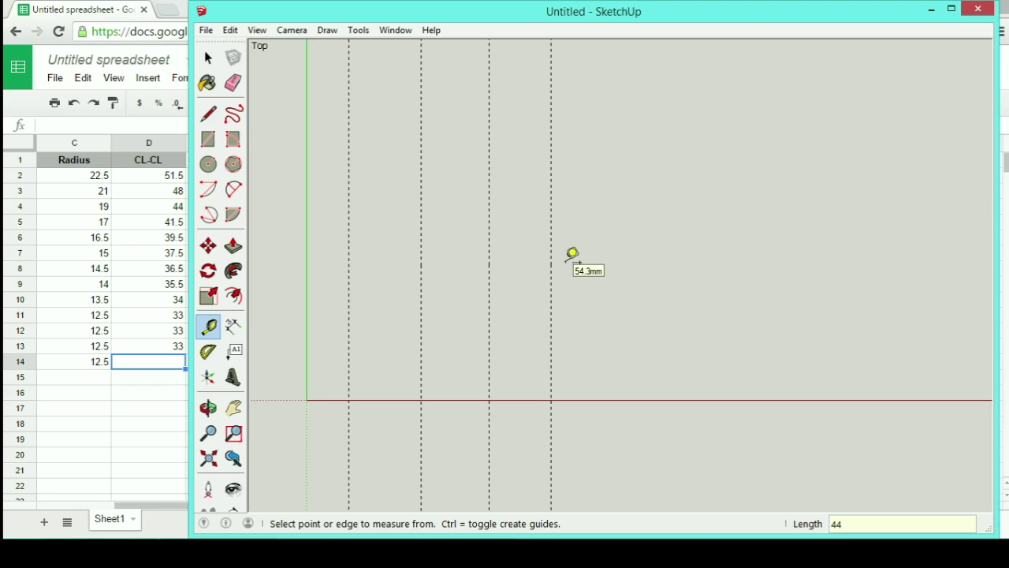
click(551, 264)
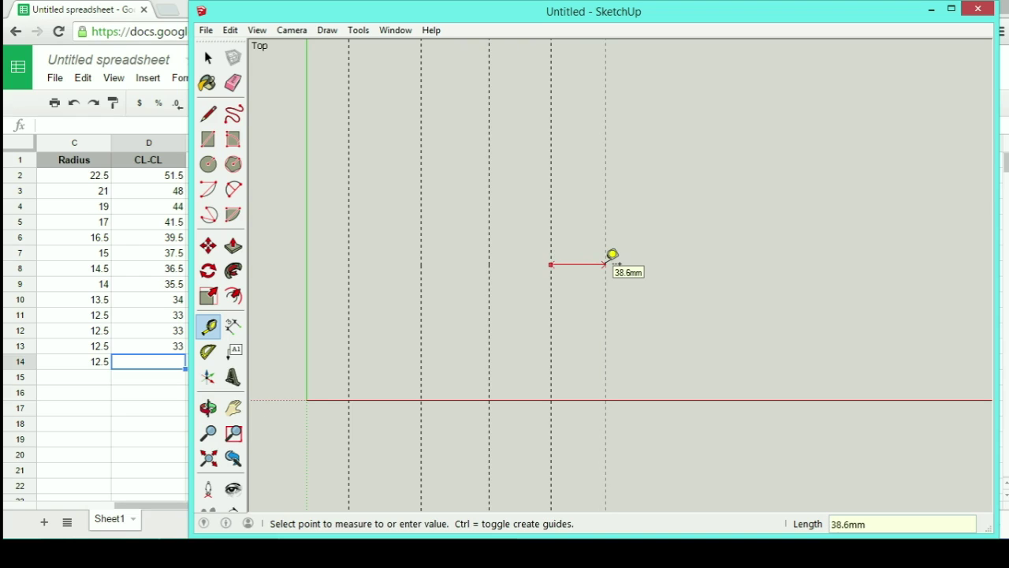
text(41.5)
key(Return)
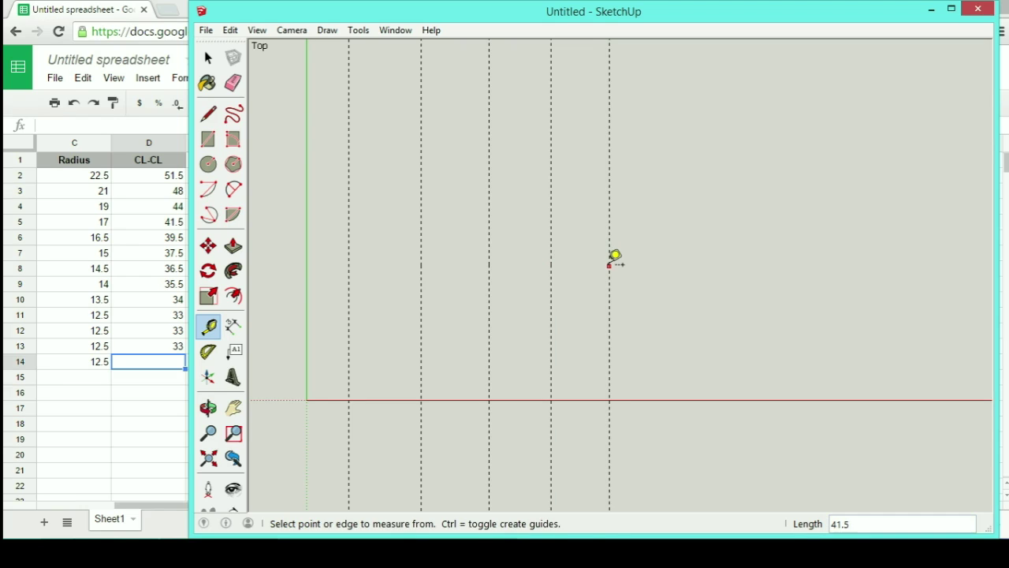
Step: Continue the vertical guides at spacings of 39.5, 37.5, 36.5, 35.5, 34, 33 and 33 mm
click(610, 265)
text(39.5)
click(664, 263)
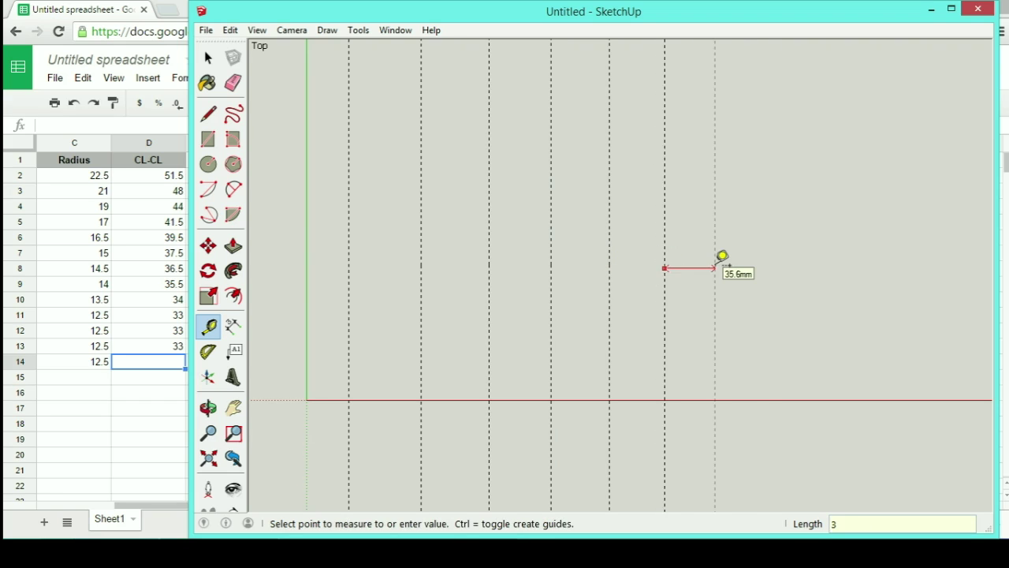
text(37.5)
click(717, 263)
text(36.5)
click(770, 262)
text(35.5)
click(818, 264)
text(34)
click(868, 265)
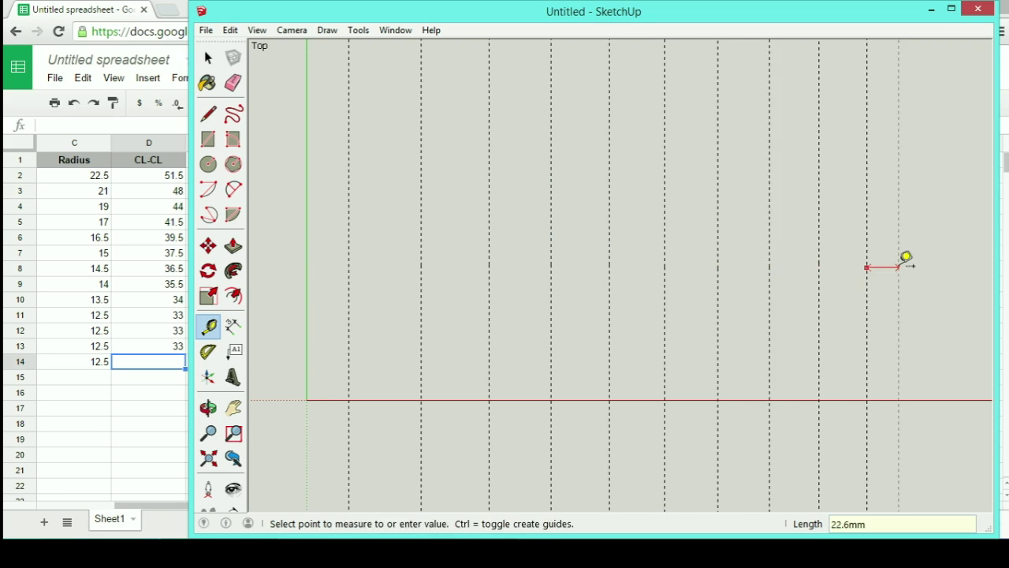
text(33)
click(913, 272)
text(33)
Step: Add a horizontal guide 30 mm above the red axis
shift+middle_drag(991, 274, 946, 318)
click(480, 444)
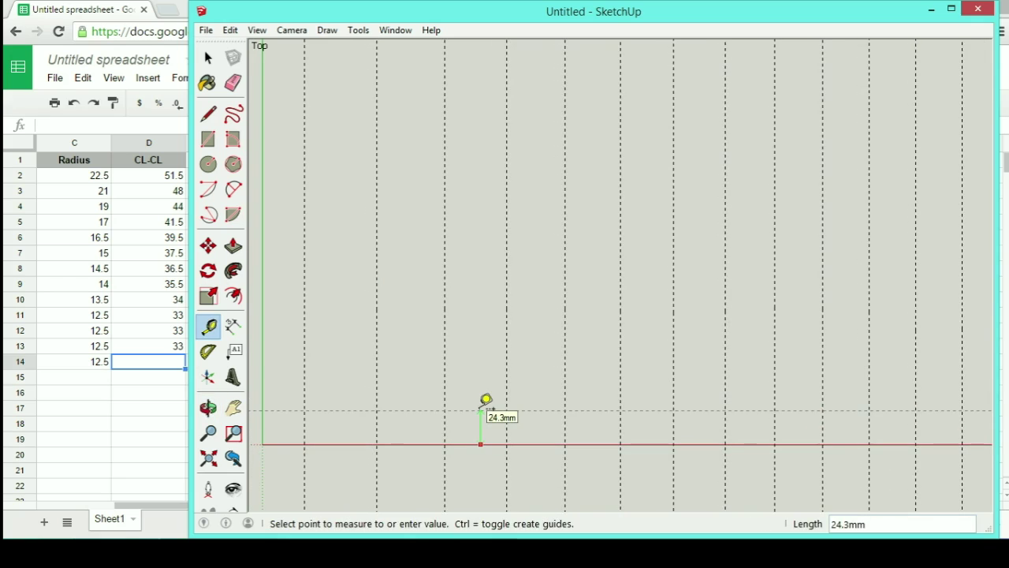
text(30)
key(Return)
click(208, 115)
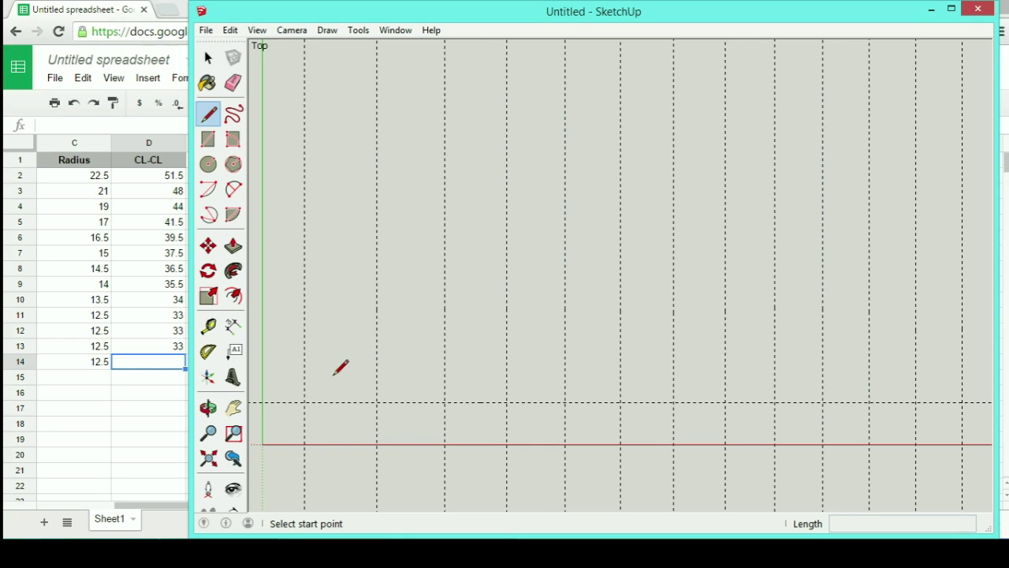
Step: Draw an 8 mm vertical line and an 8 mm horizontal line beside it
click(336, 342)
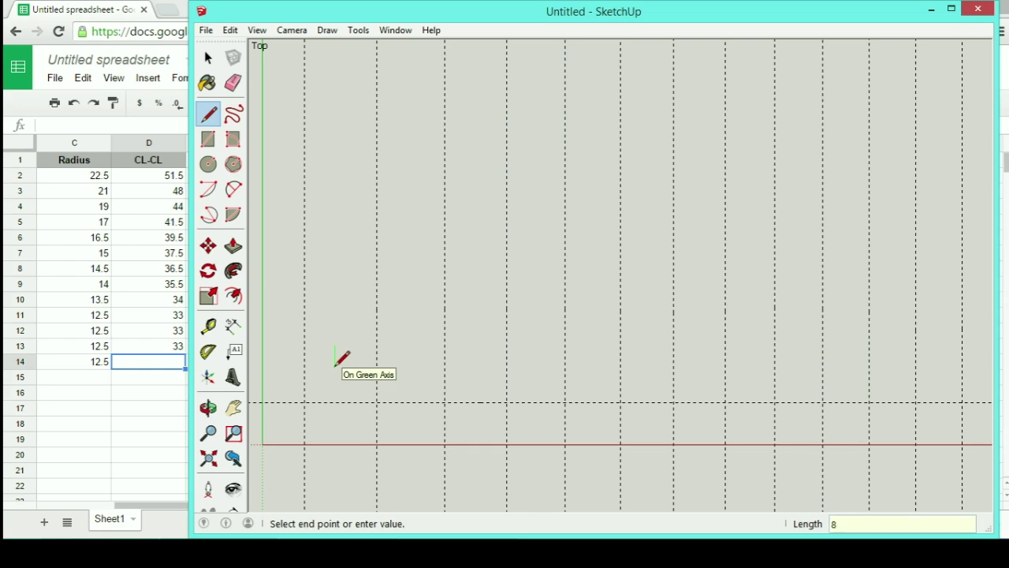
scroll(349, 360, up, 3)
key(Escape)
click(420, 249)
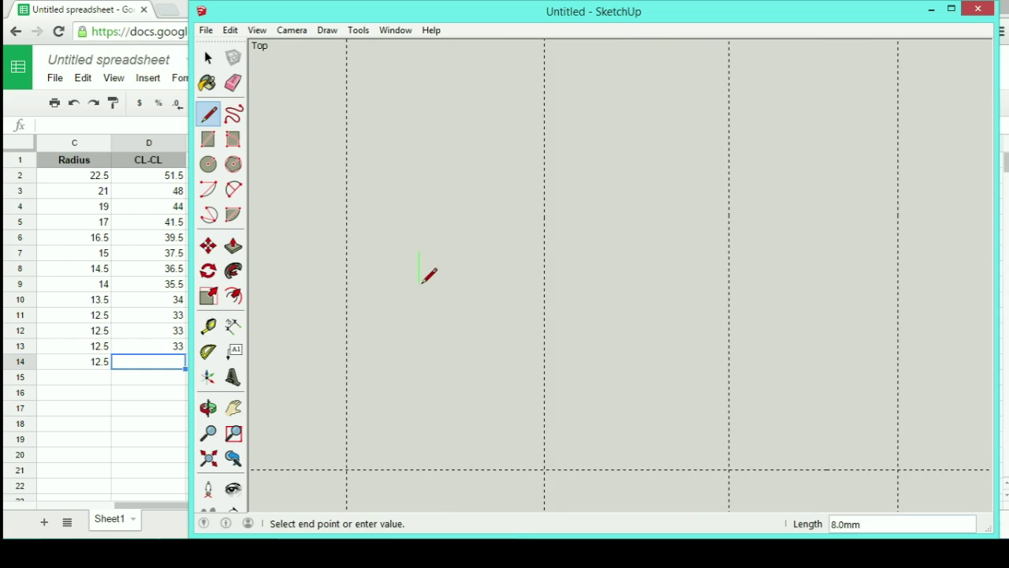
text(8)
key(Return)
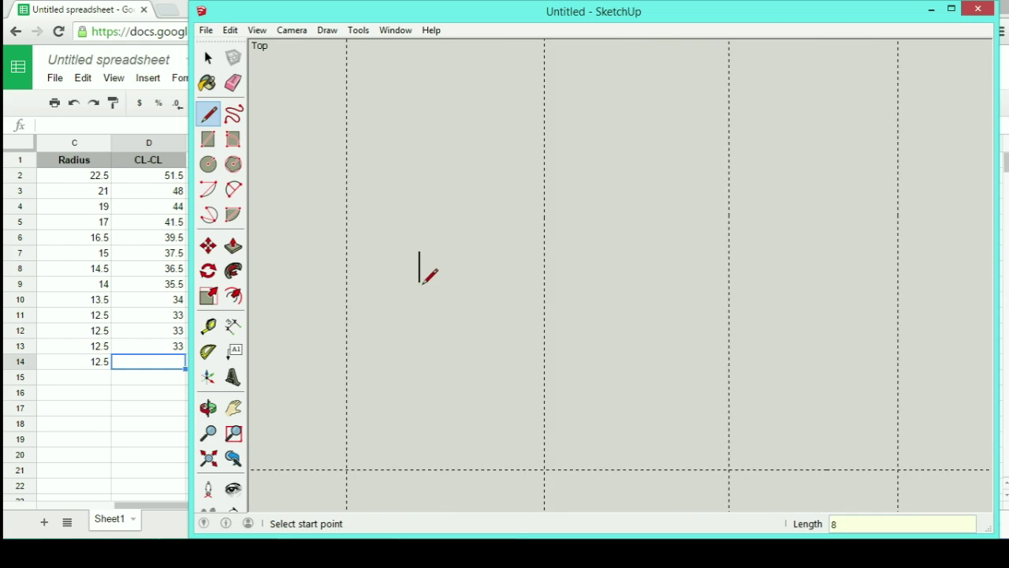
click(438, 268)
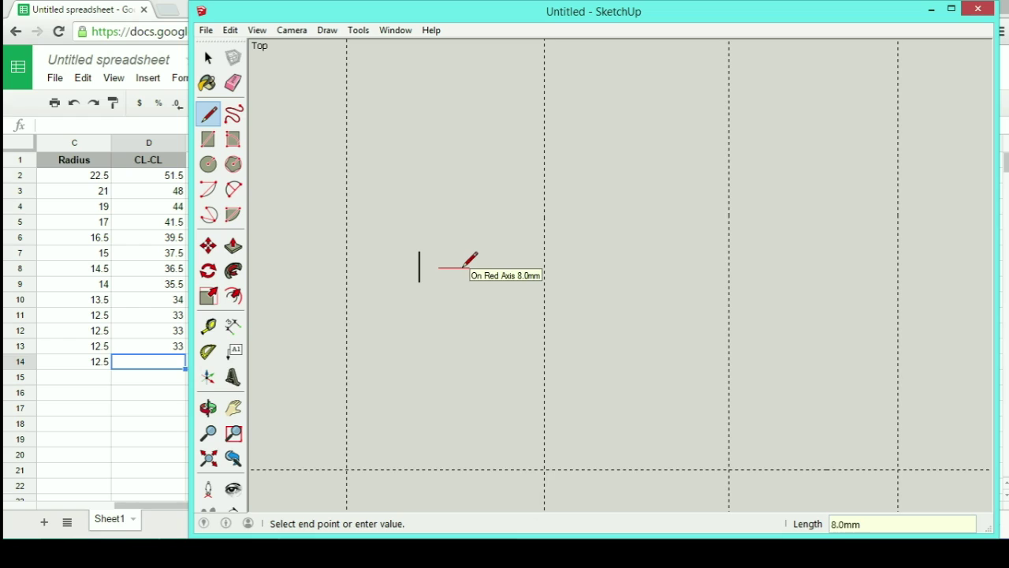
text(8)
key(Return)
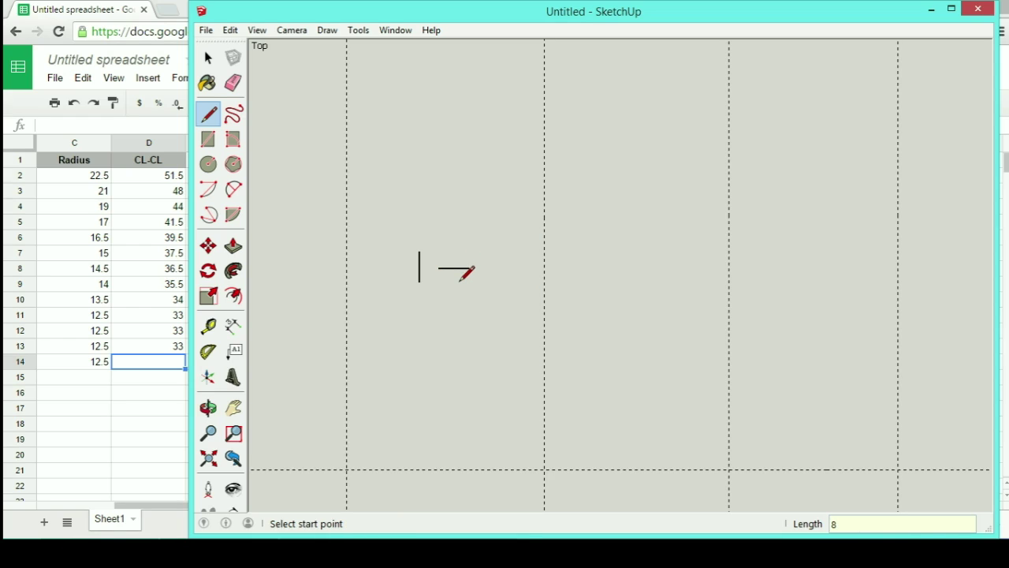
Step: Move the horizontal line onto the vertical line's midpoint to form a cross
key(space)
click(455, 268)
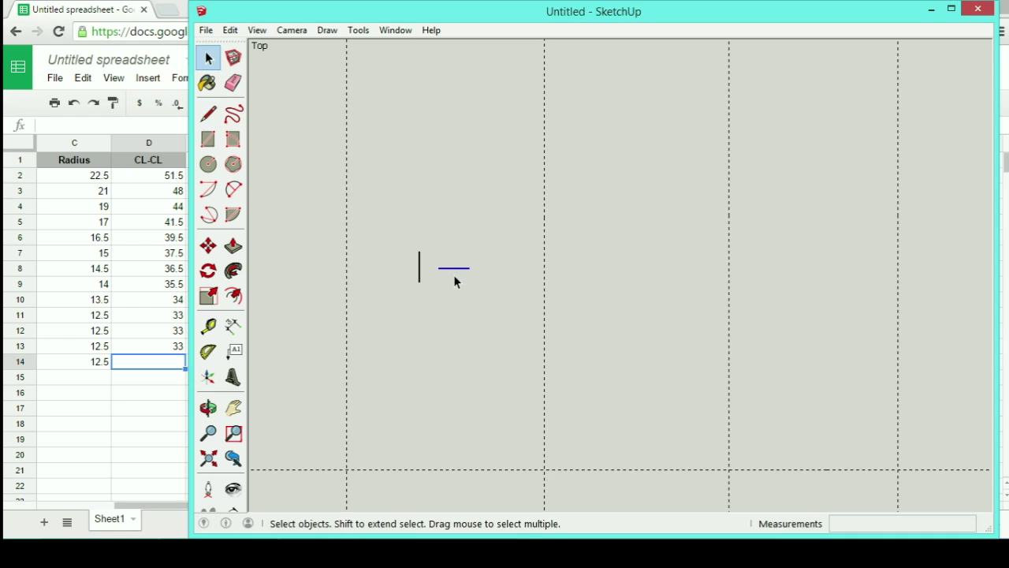
key(m)
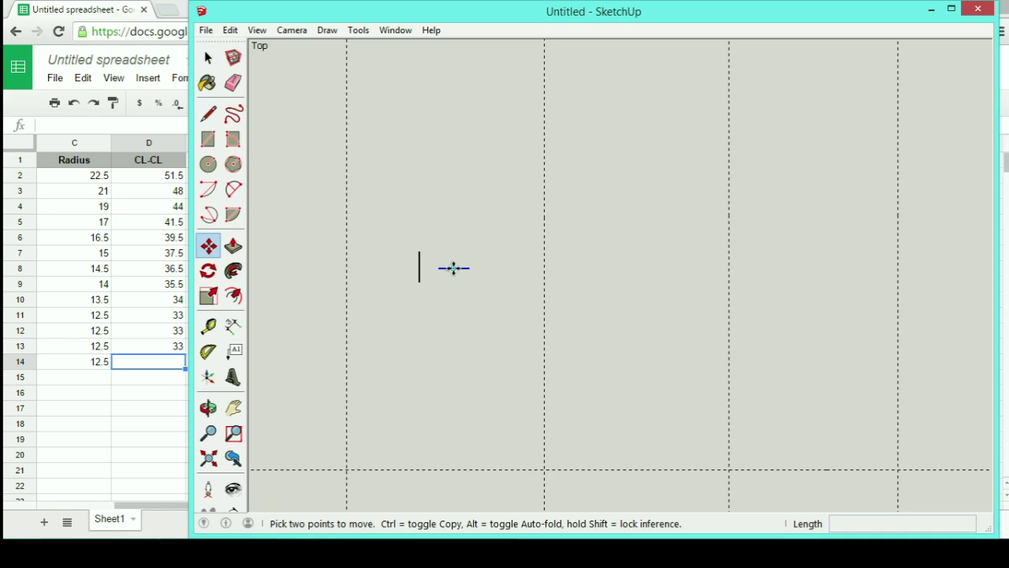
click(453, 268)
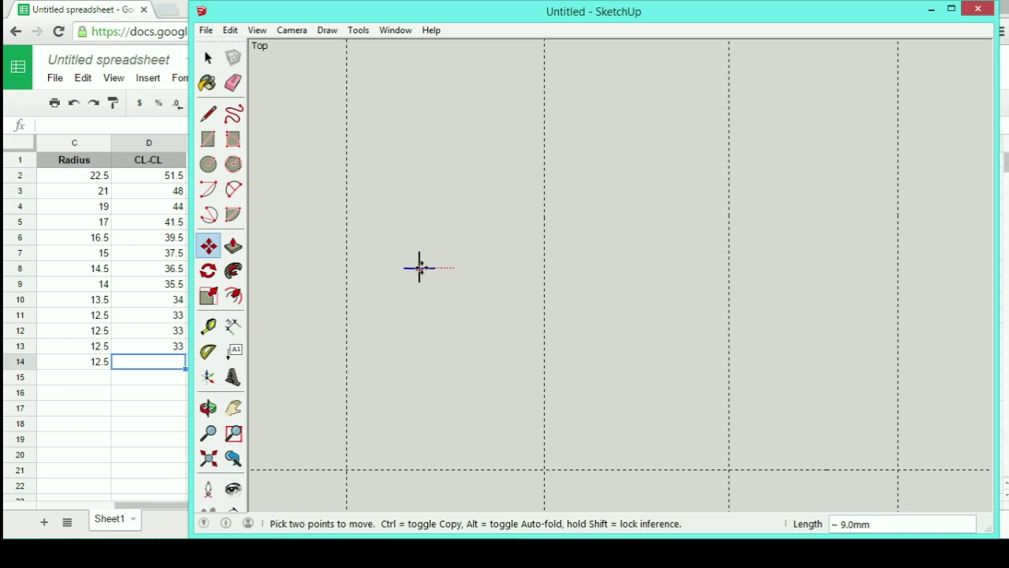
scroll(419, 268, up, 5)
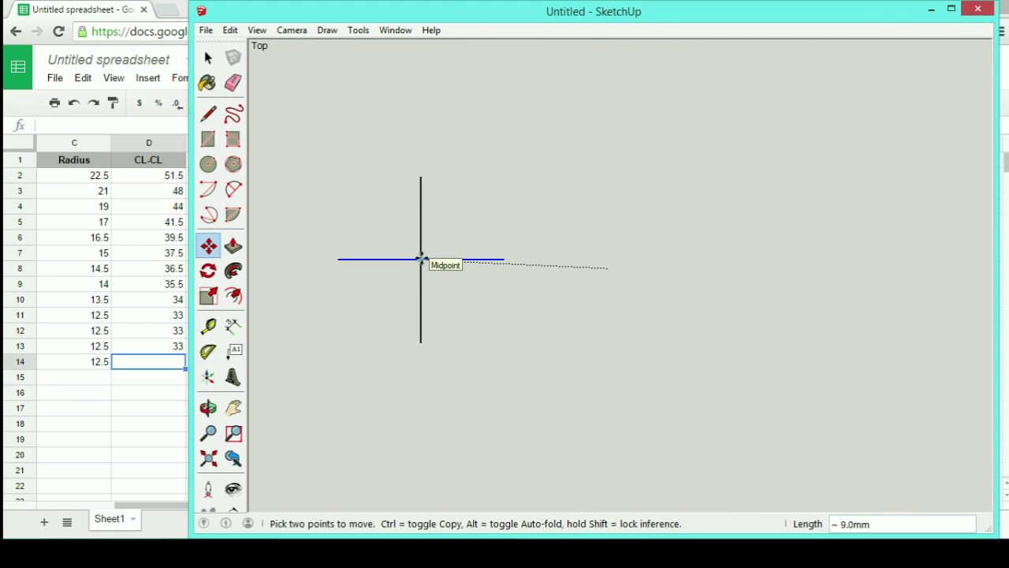
click(422, 259)
key(space)
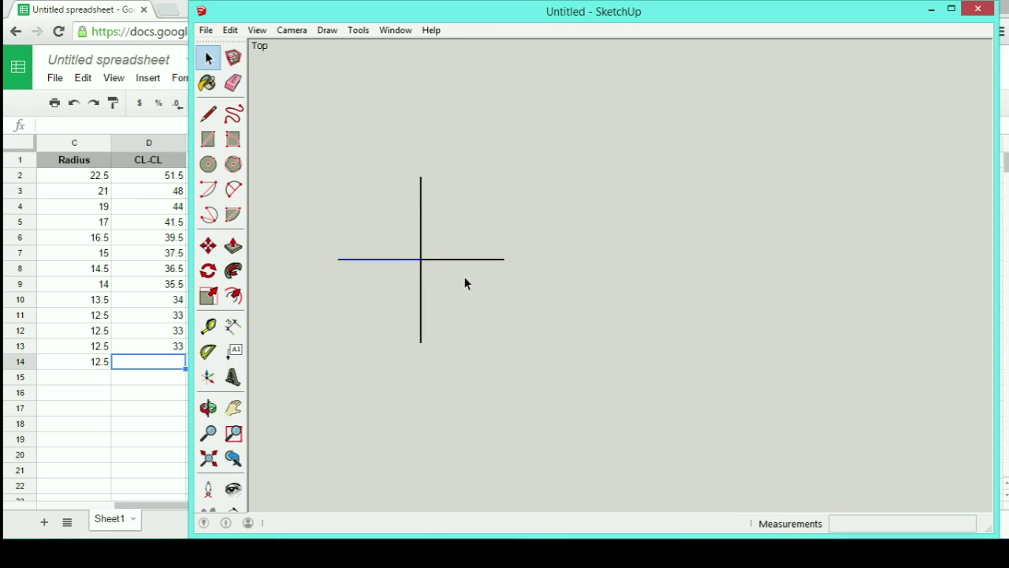
Step: Make the two crossed lines into a component
drag(333, 154, 533, 377)
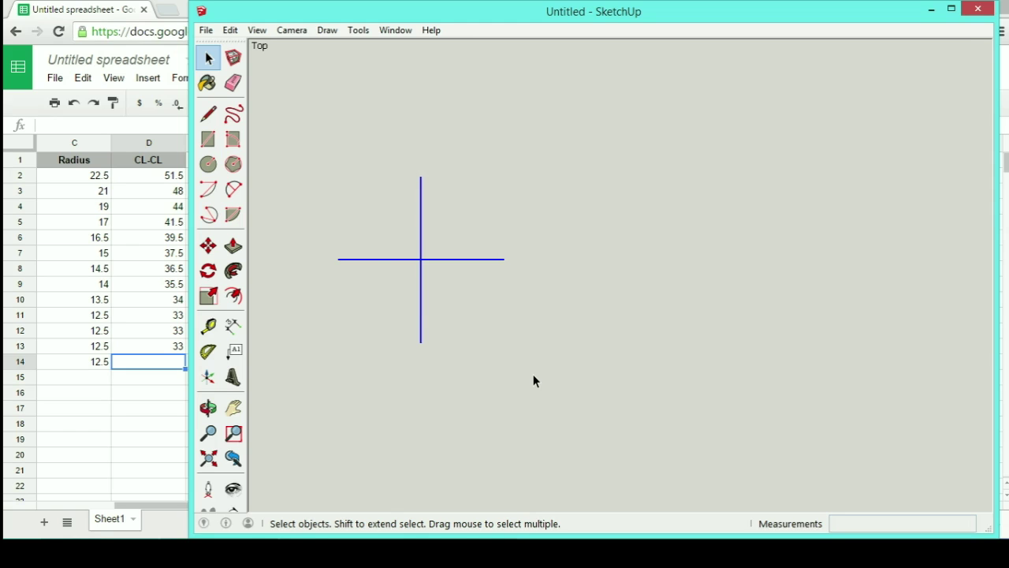
key(g)
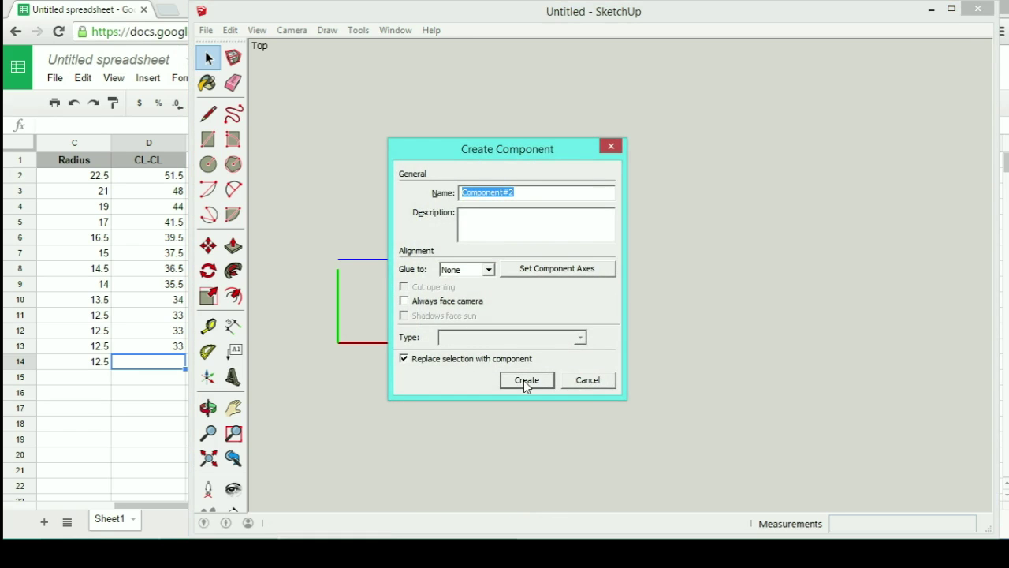
click(523, 380)
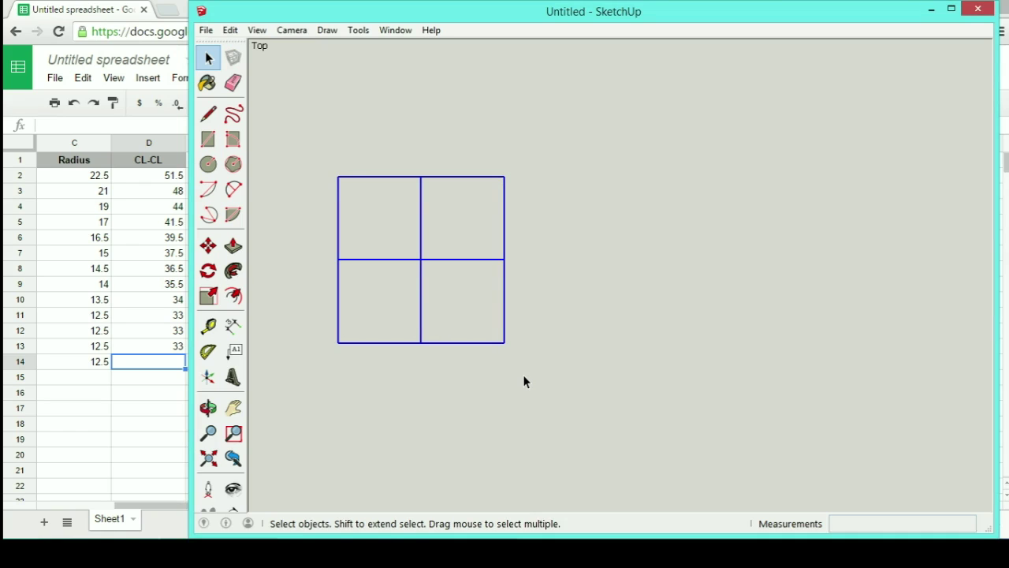
Step: Rotate the cross component 45° about its centre into an X
key(q)
drag(420, 259, 606, 273)
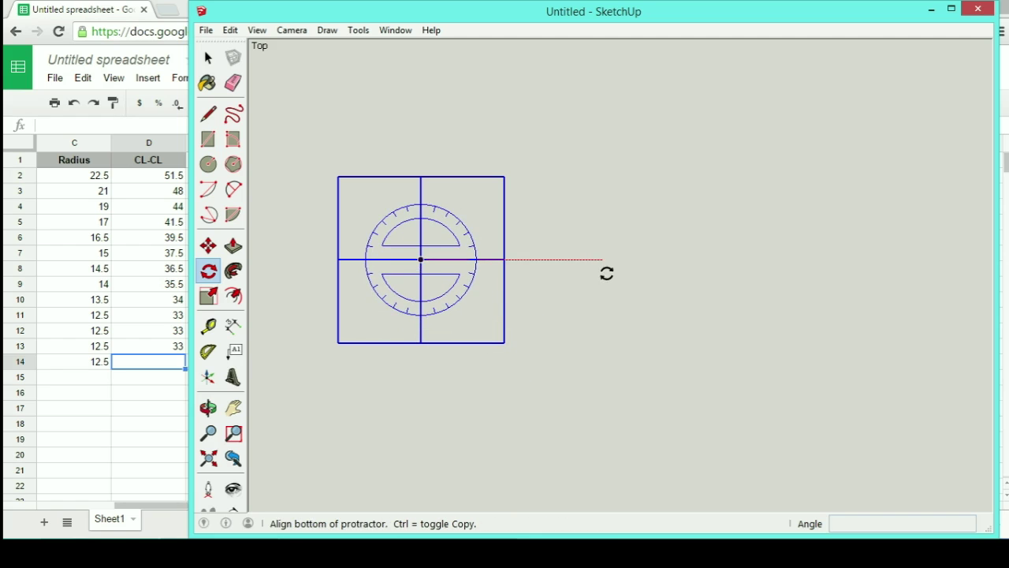
click(620, 263)
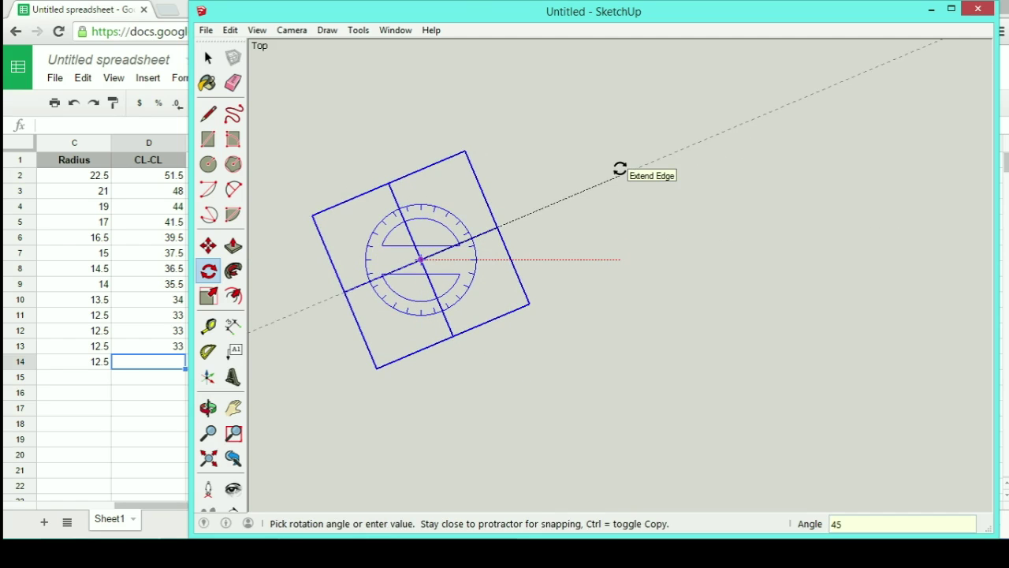
key(Return)
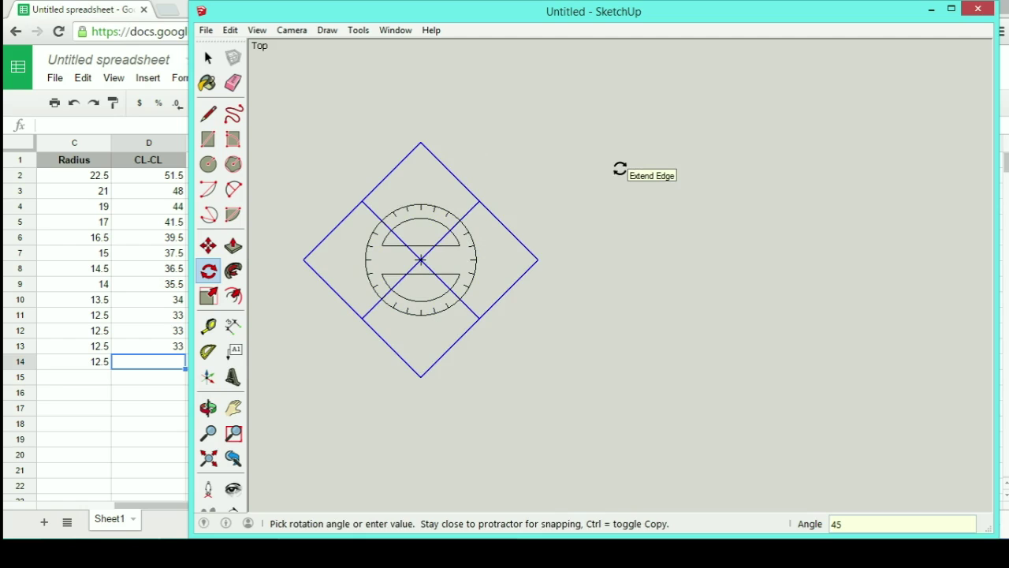
key(space)
scroll(532, 310, down, 10)
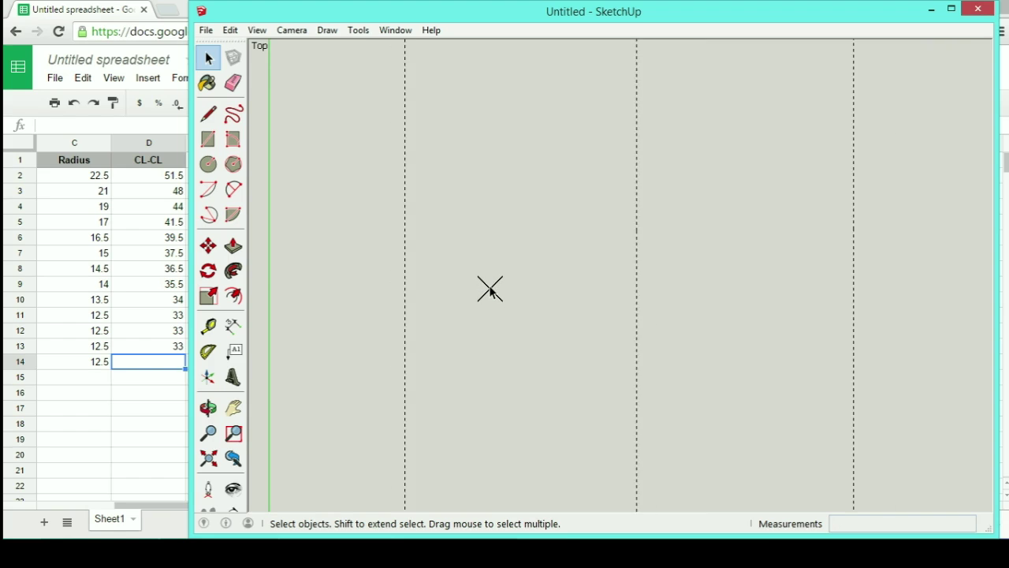
Step: Move the X by its centre onto the first vertical and horizontal guide intersection
click(490, 291)
key(m)
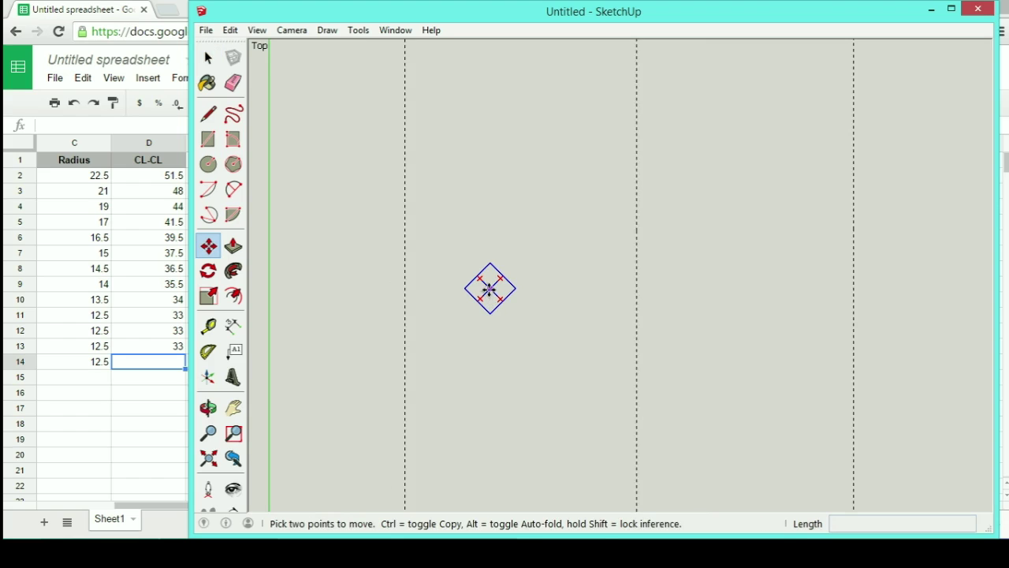
click(488, 294)
click(444, 450)
shift+middle_drag(444, 450, 458, 257)
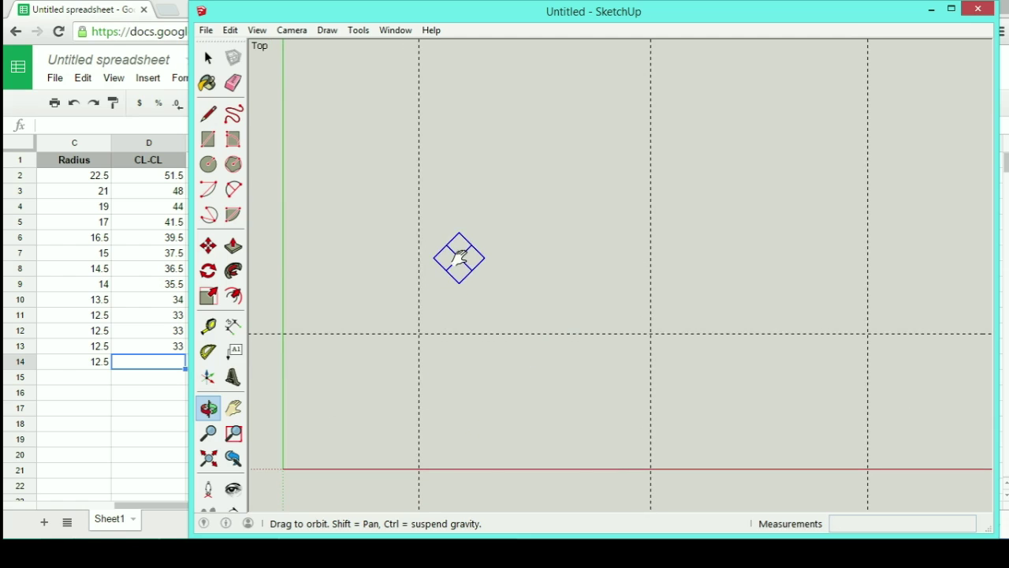
click(419, 335)
key(q)
key(m)
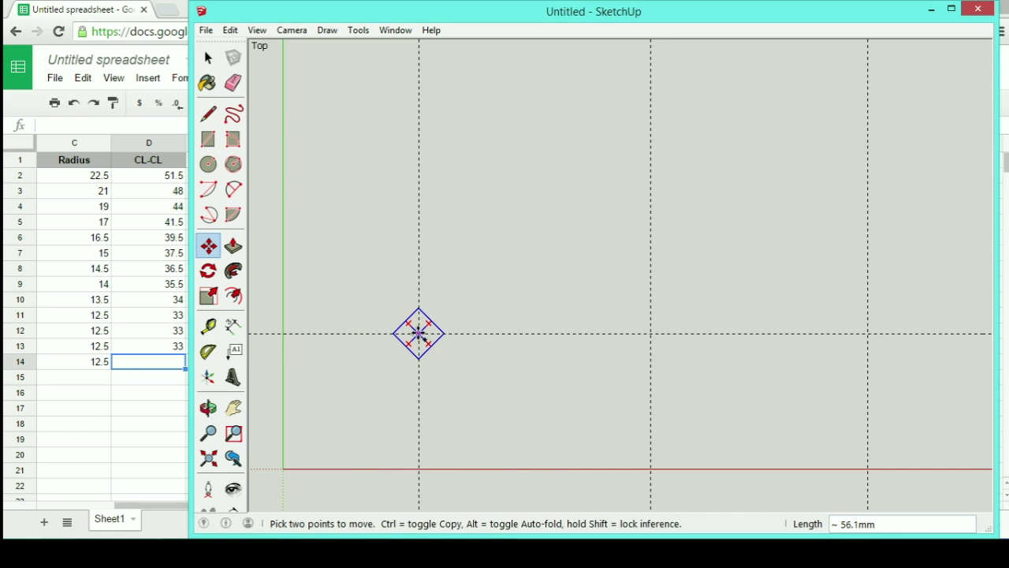
click(418, 334)
Step: Copy the X onto the next guide intersections, 51.5 mm and 48 mm along and beyond
click(419, 334)
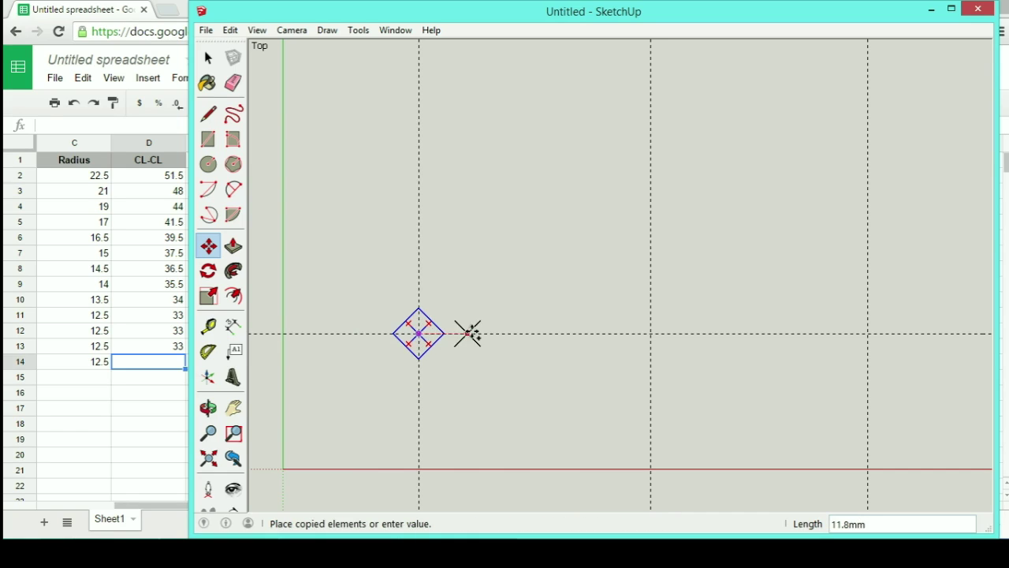
click(650, 334)
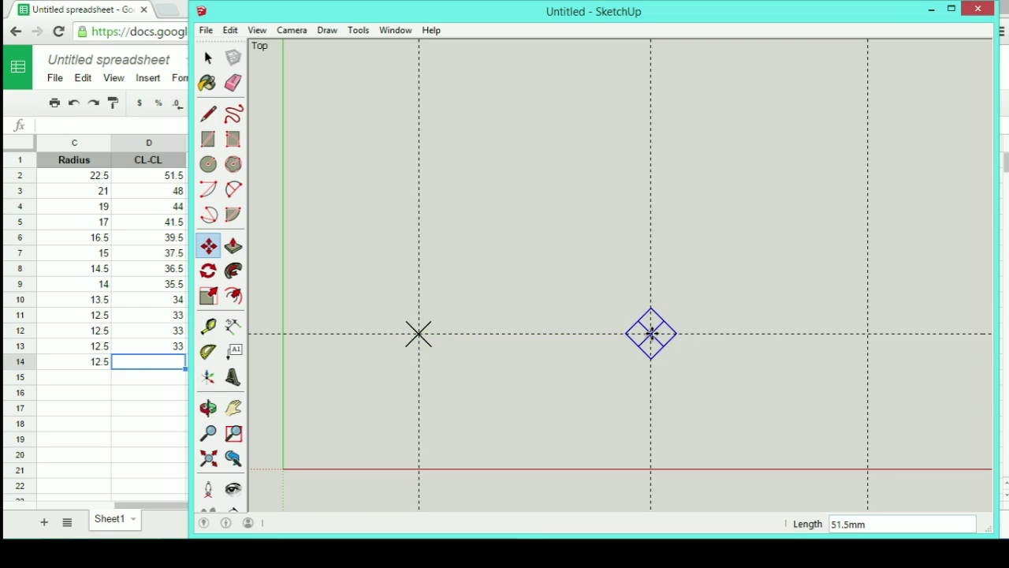
click(650, 333)
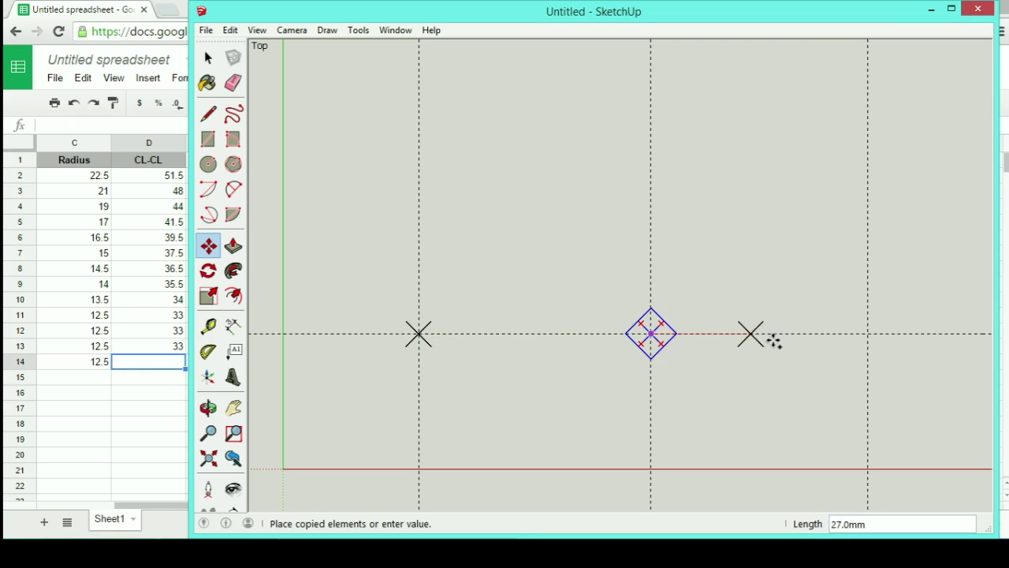
click(867, 333)
scroll(475, 334, up, 3)
click(473, 333)
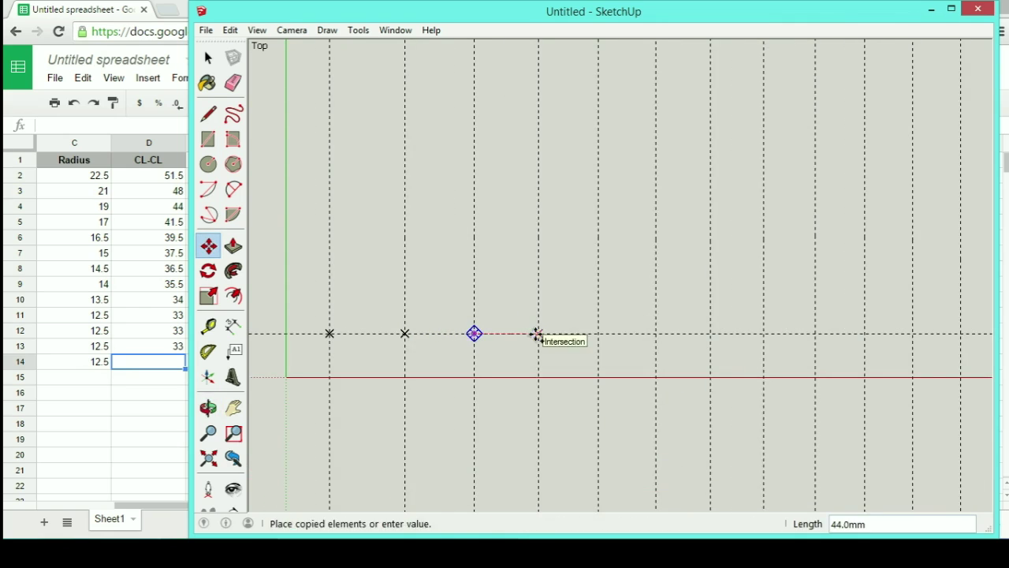
click(538, 333)
click(539, 334)
click(599, 333)
click(598, 333)
Step: Continue copying the X along the row, placing the last copy 33 mm along
click(656, 334)
click(709, 333)
click(763, 334)
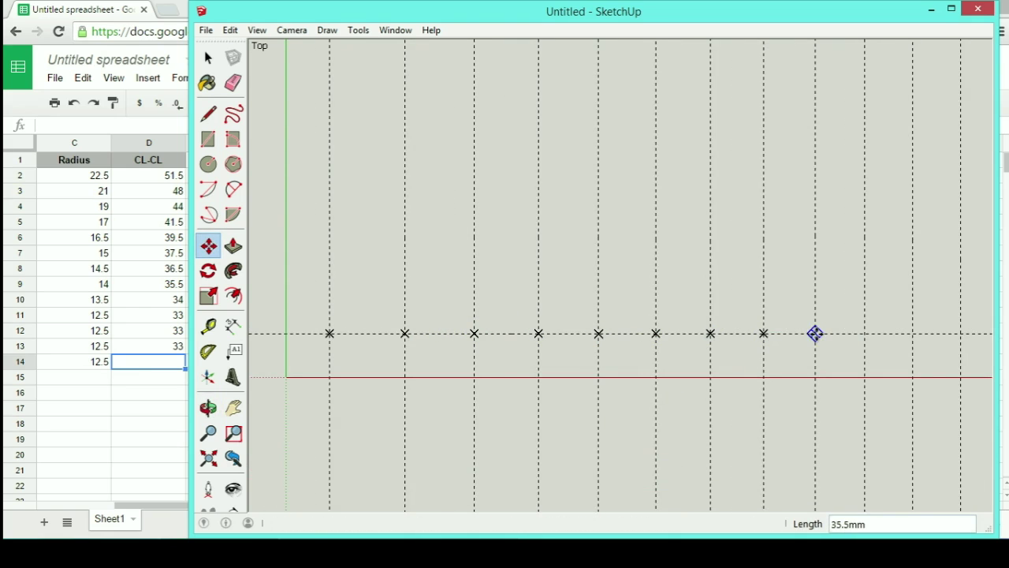
click(815, 333)
click(865, 333)
click(913, 334)
scroll(958, 334, down, 3)
scroll(709, 340, up, 5)
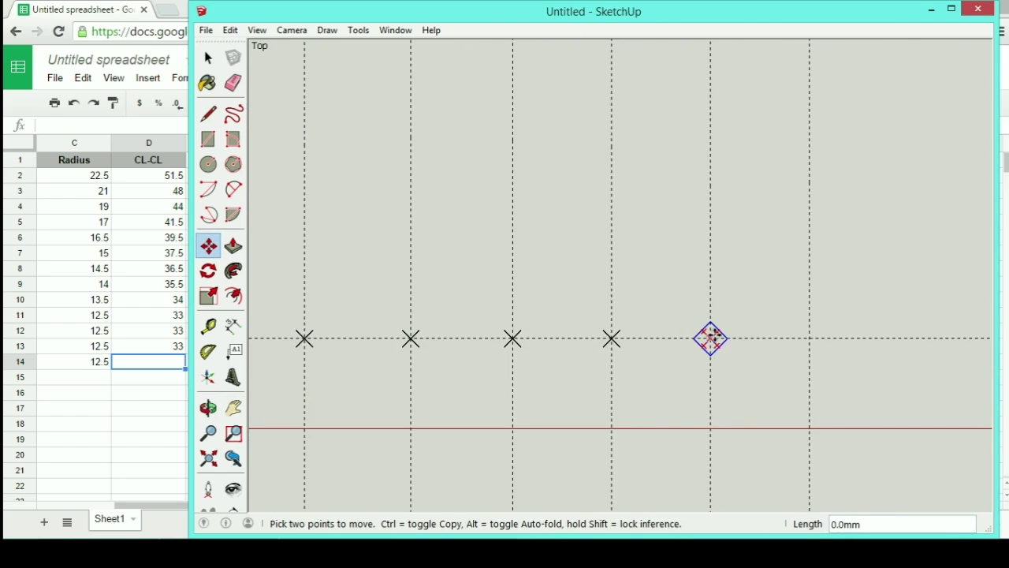
text(33)
key(Return)
Step: Delete the guide lines, leaving only the row of X centre marks
scroll(698, 368, down, 4)
scroll(339, 385, up, 1)
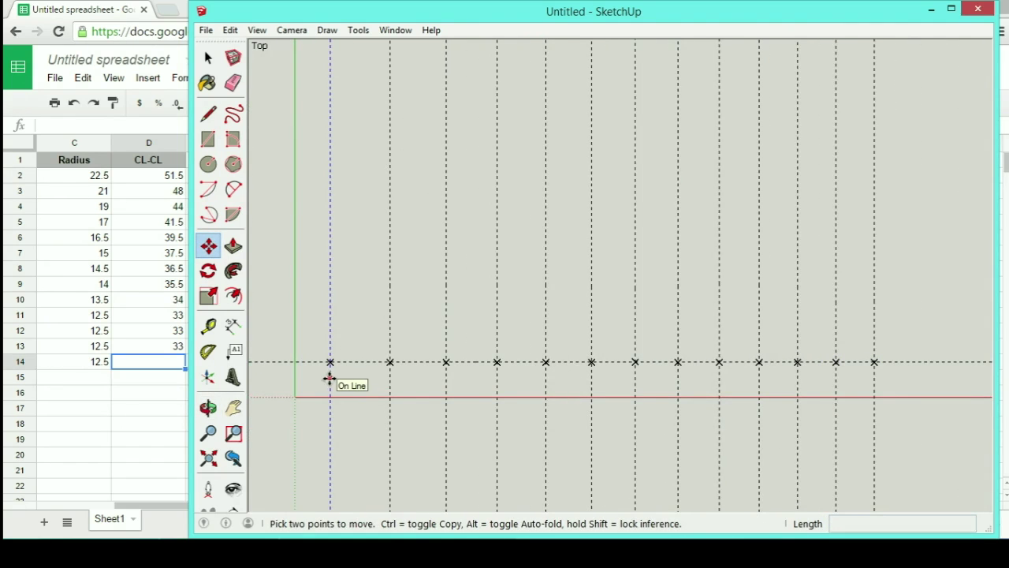
key(space)
key(Delete)
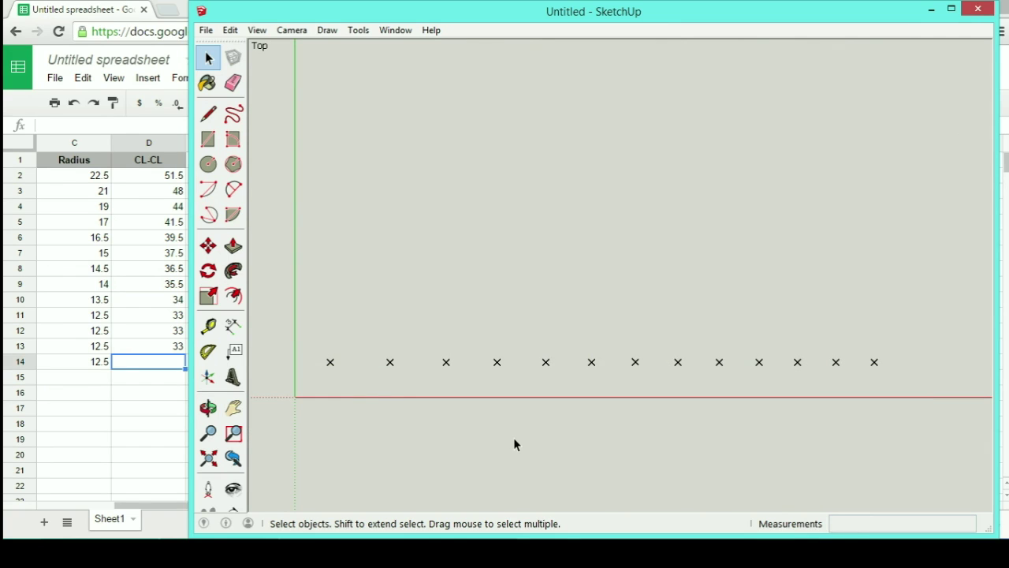
Step: Draw circles of radius 22.5, 21 and 19 on the first three X marks
click(209, 164)
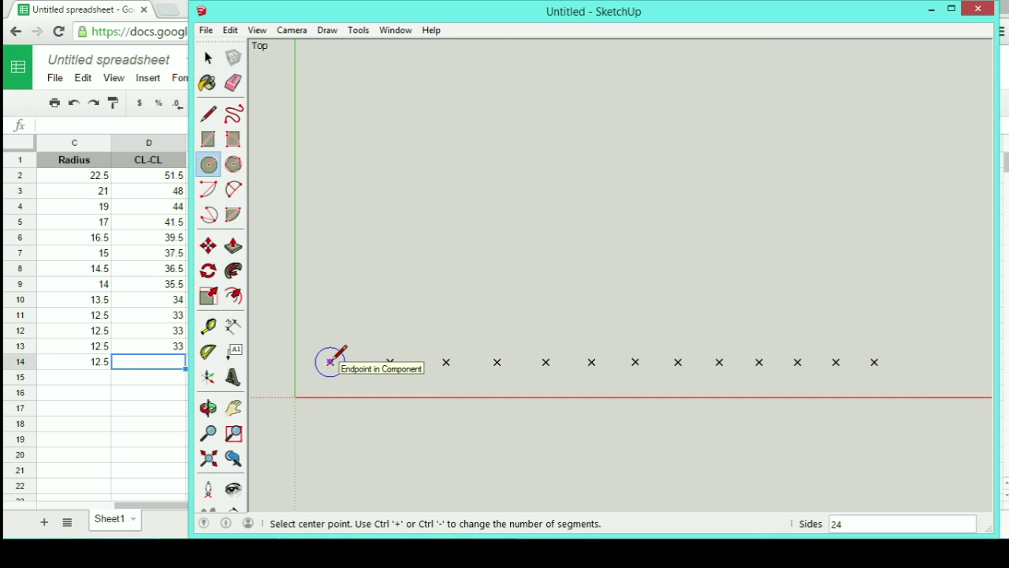
scroll(329, 361, up, 2)
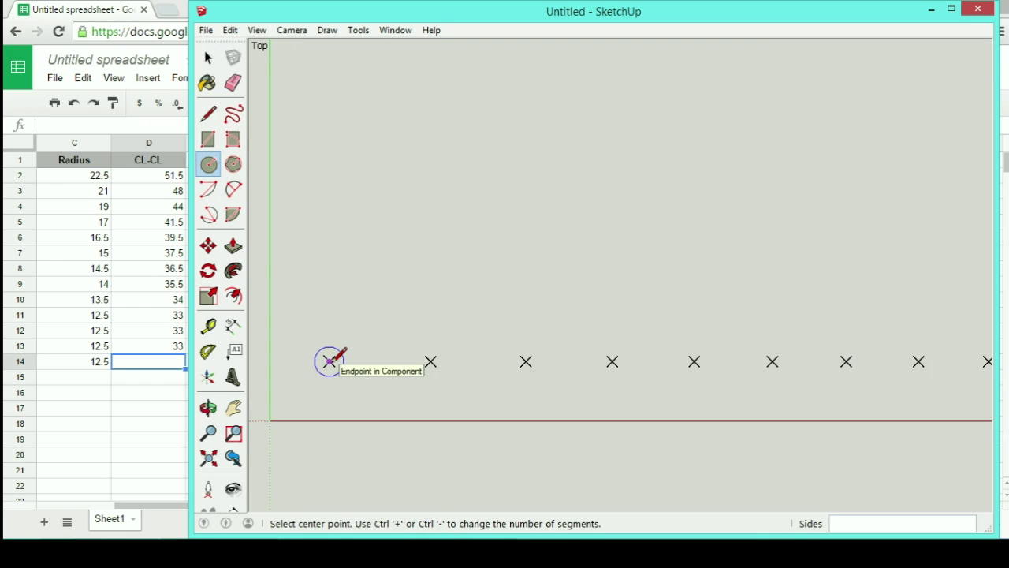
click(330, 361)
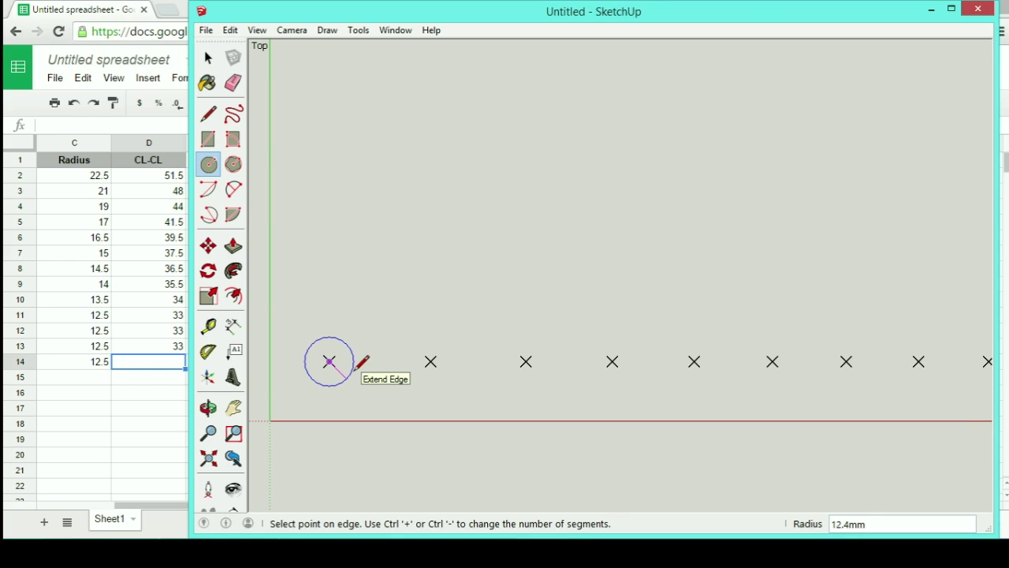
text(22.5)
key(Return)
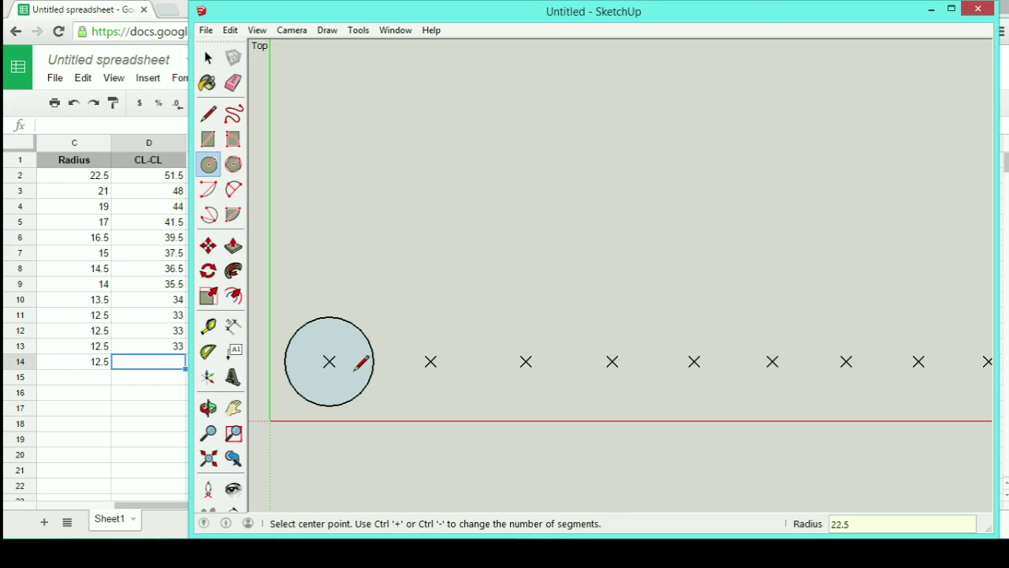
click(430, 361)
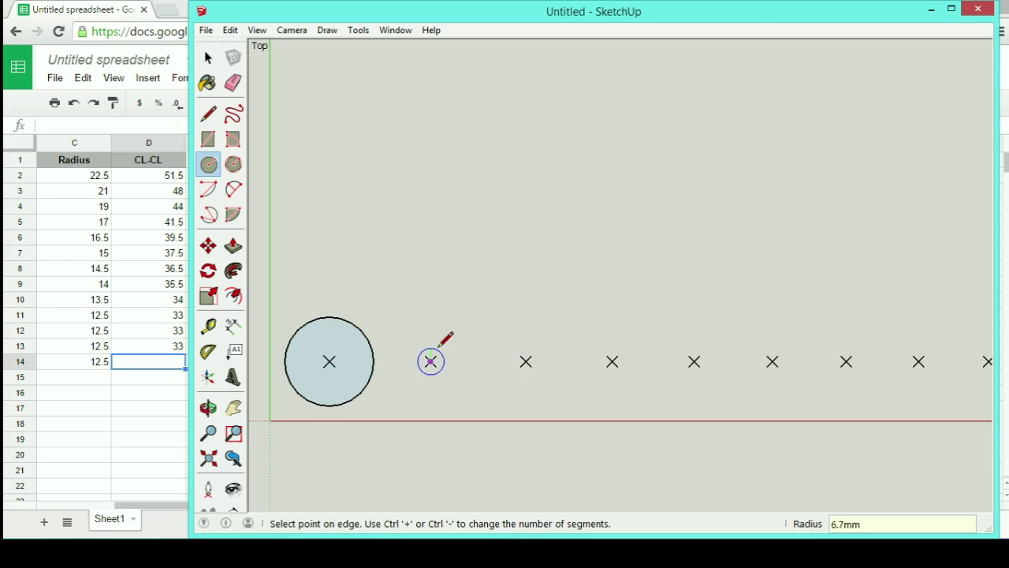
text(21)
key(Return)
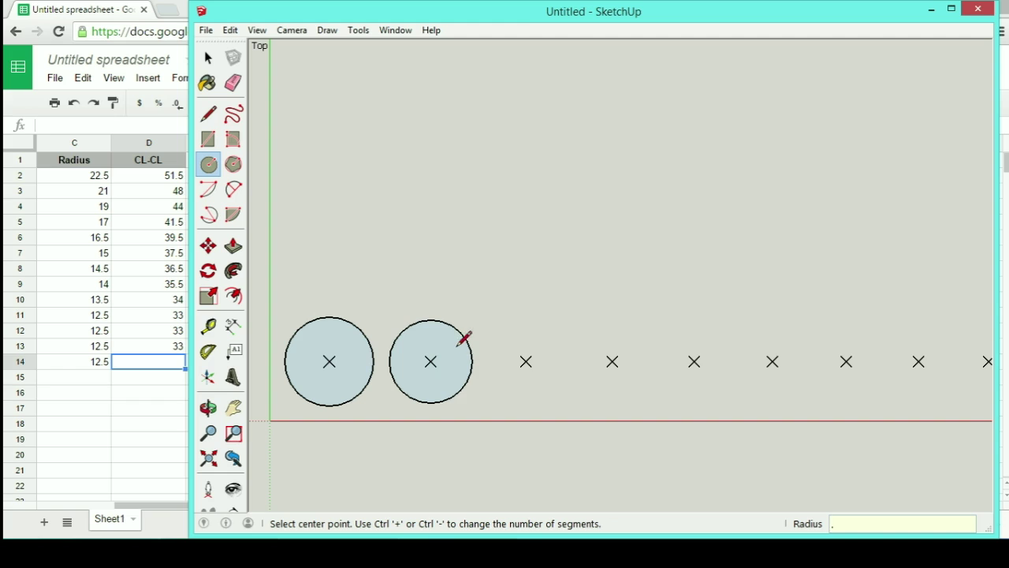
click(526, 361)
text(19)
key(Return)
Step: Add circles of radius 17, 16.5, 15 and 14.5 on the next four marks
scroll(604, 348, up, 2)
click(620, 368)
text(17)
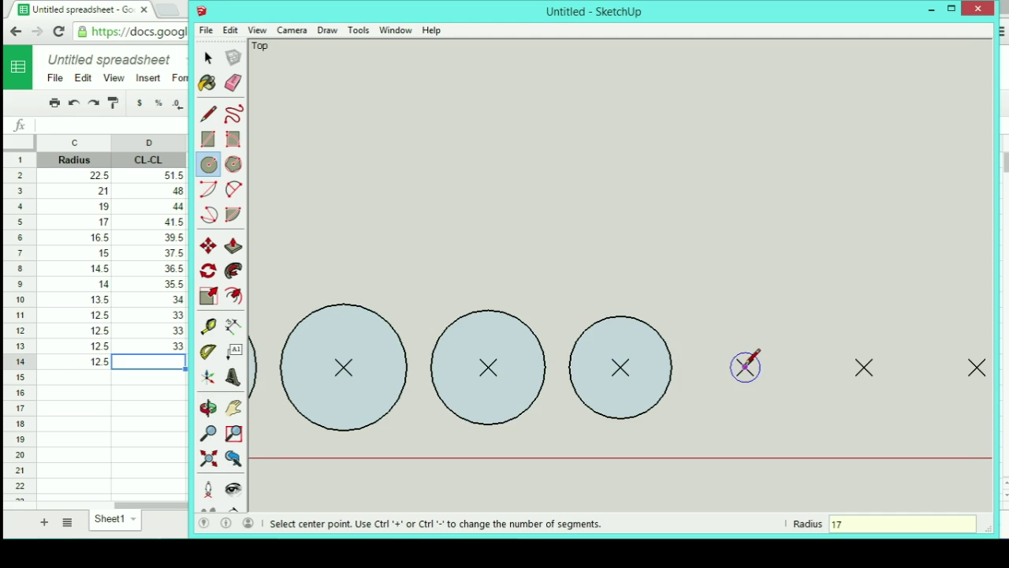
click(745, 367)
text(16.5)
click(864, 367)
text(15)
click(977, 367)
text(14.5)
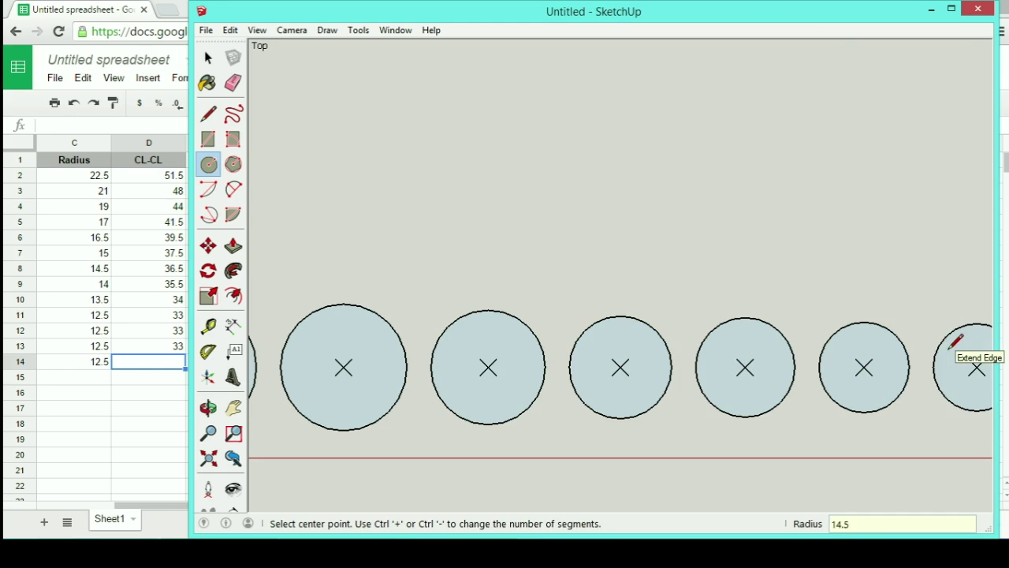
Step: Draw circles of radius 14, 13.5 and 12.5 on the following marks
shift+middle_drag(973, 362, 309, 349)
click(424, 355)
text(14)
click(530, 356)
text(13.5)
click(632, 356)
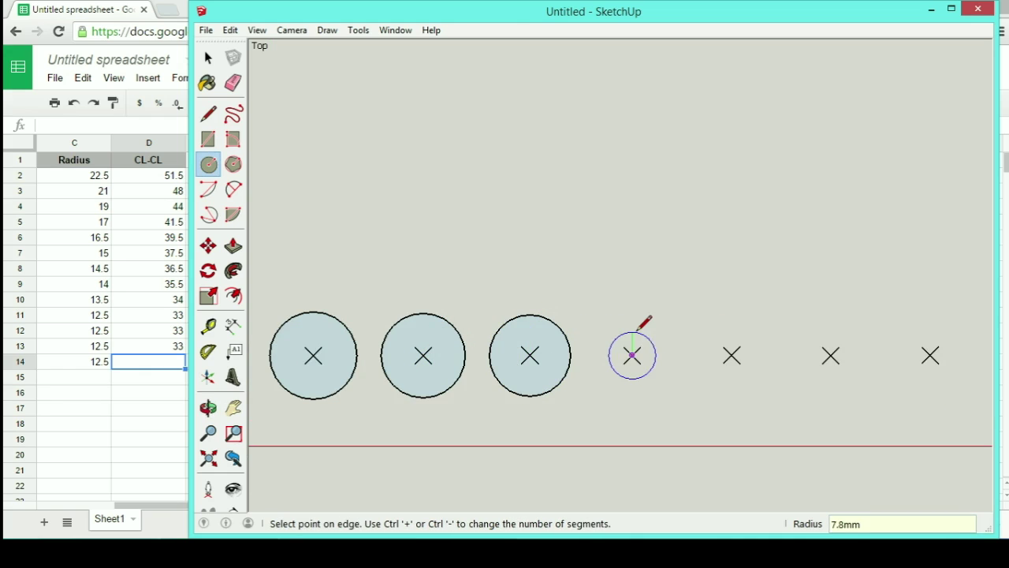
text(12.5)
Step: Finish the row with three more 12.5-radius circles on the last marks
click(731, 355)
text(12.5)
click(831, 356)
text(12.5)
click(930, 355)
text(12.5)
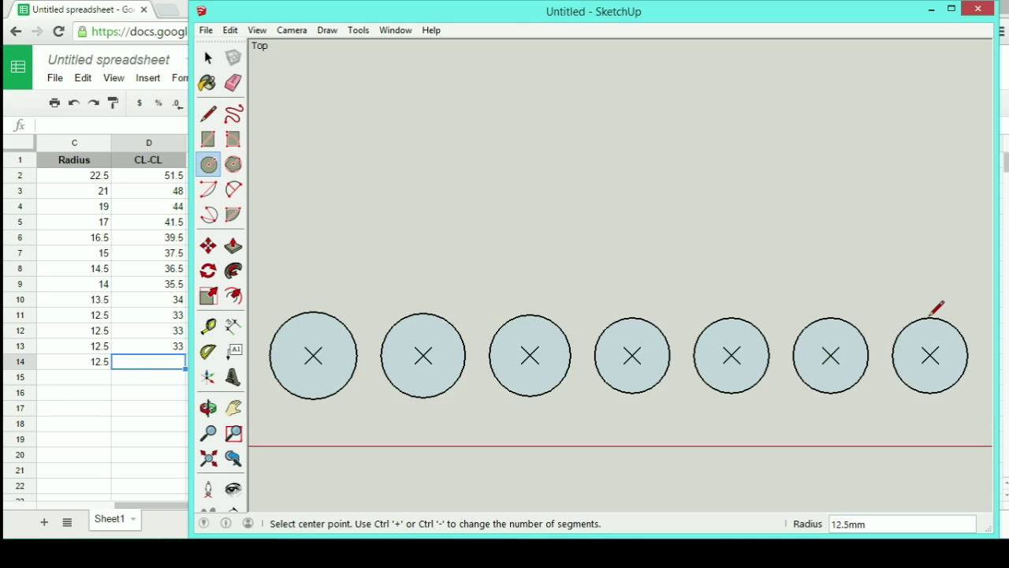
scroll(523, 342, down, 5)
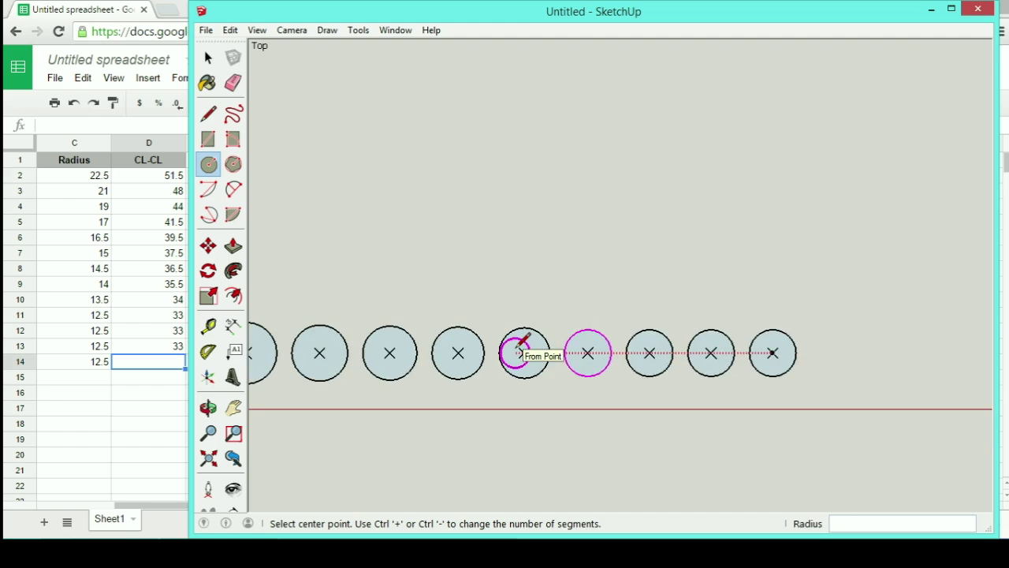
shift+middle_drag(438, 370, 669, 372)
key(c)
scroll(427, 384, up, 3)
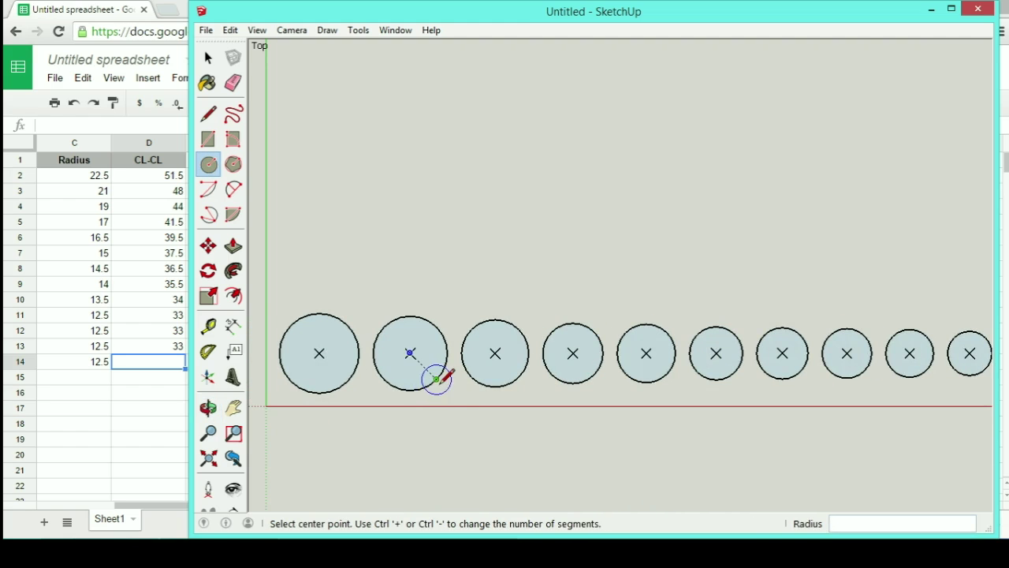
key(t)
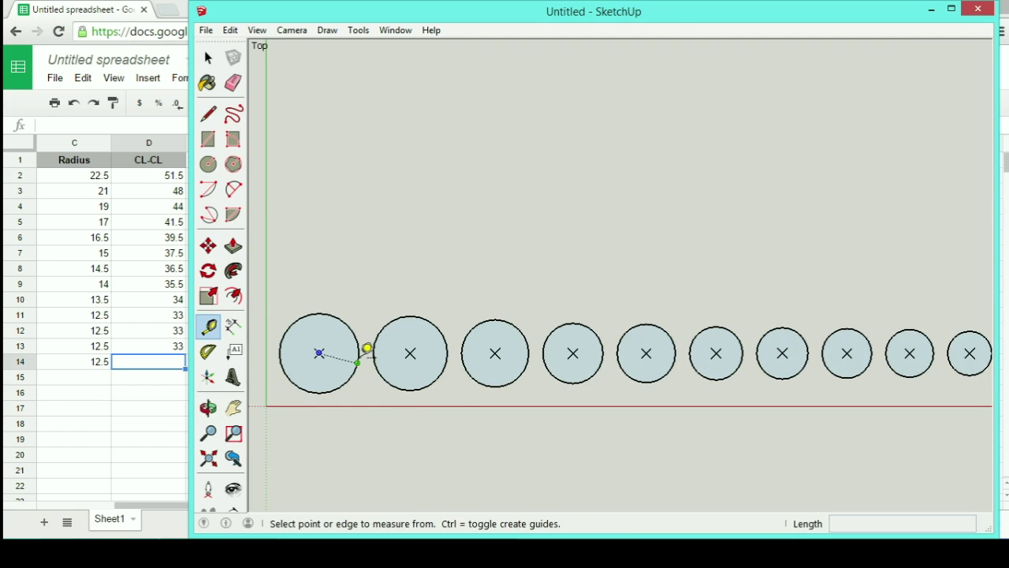
click(361, 352)
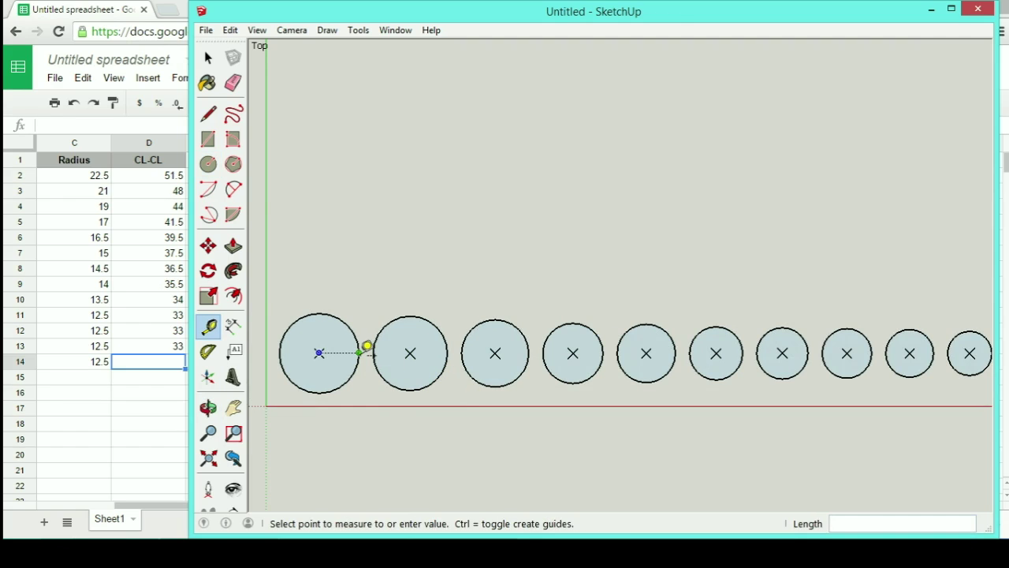
click(279, 352)
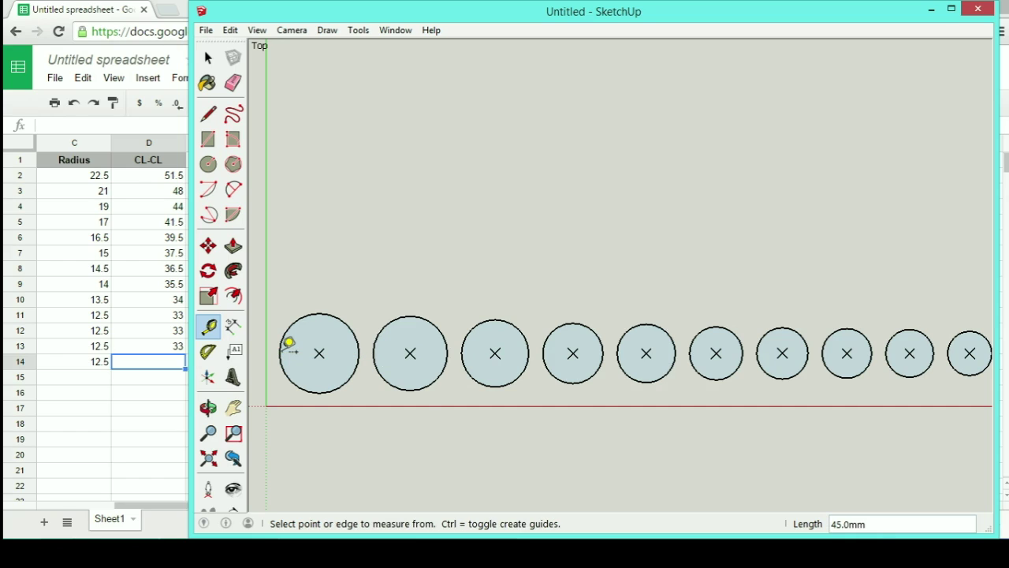
click(372, 352)
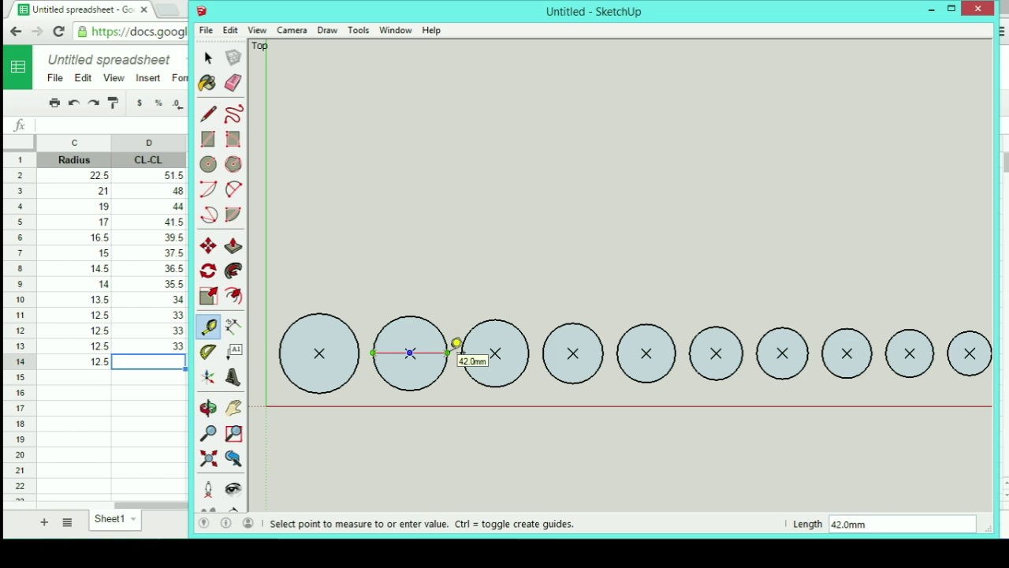
click(456, 344)
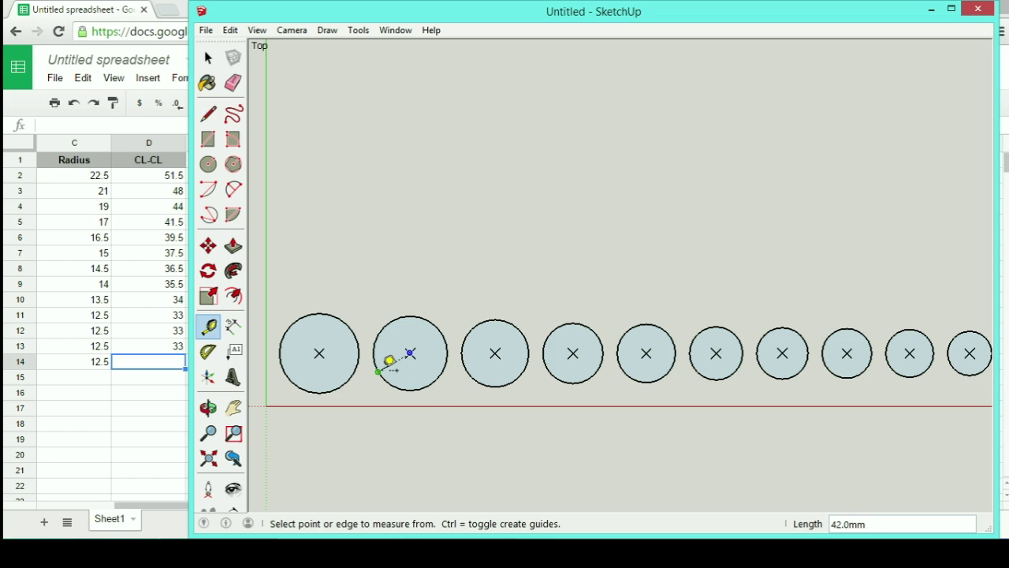
scroll(489, 354, down, 3)
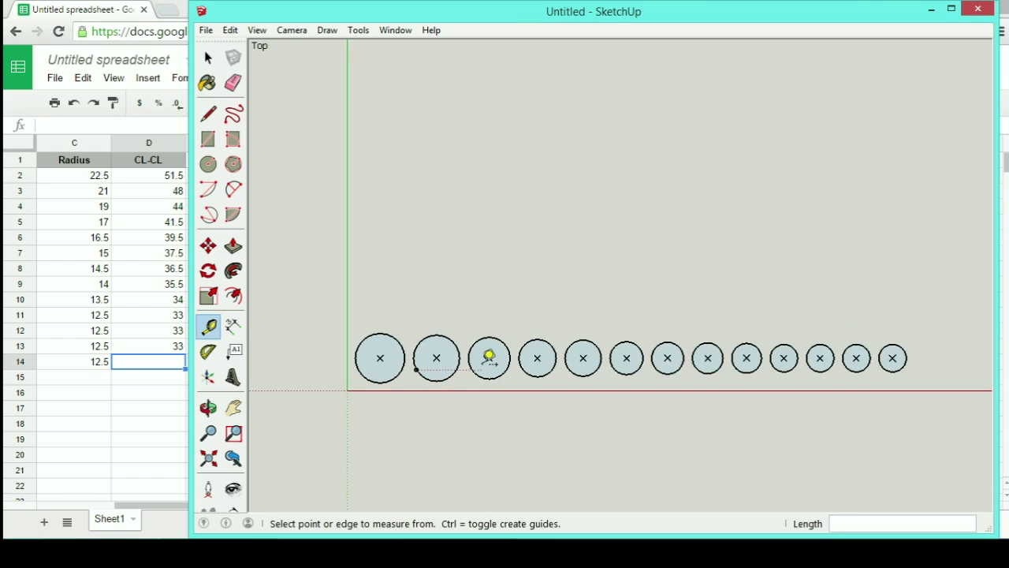
click(367, 358)
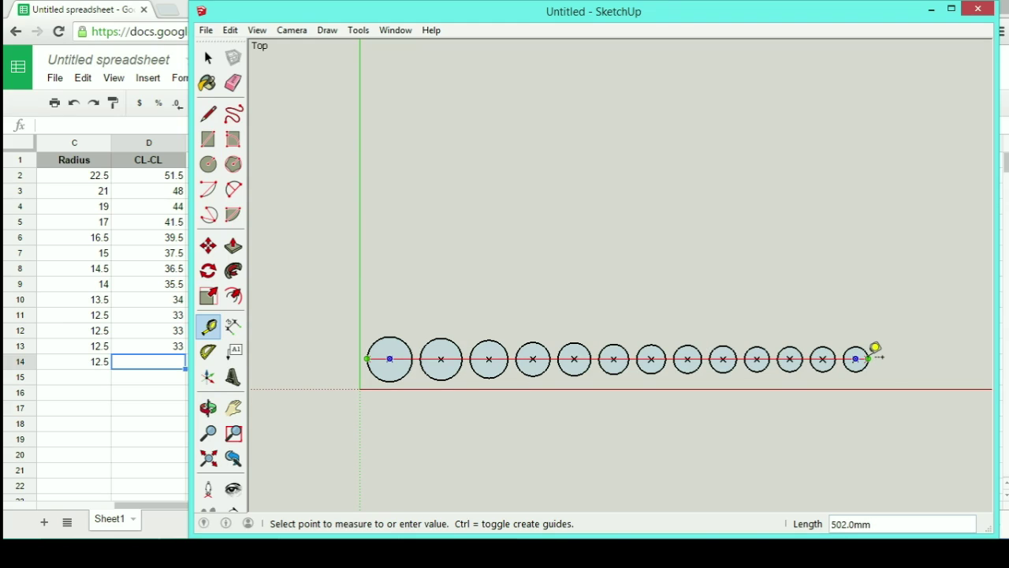
click(868, 359)
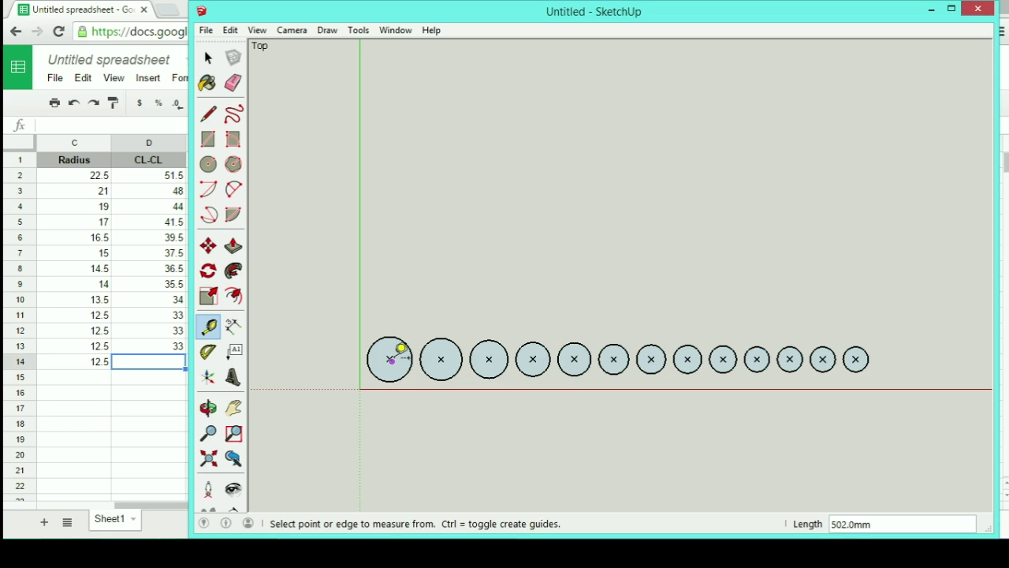
Step: Window-select all thirteen circles and move them 58 mm up from the origin
key(space)
drag(365, 326, 930, 417)
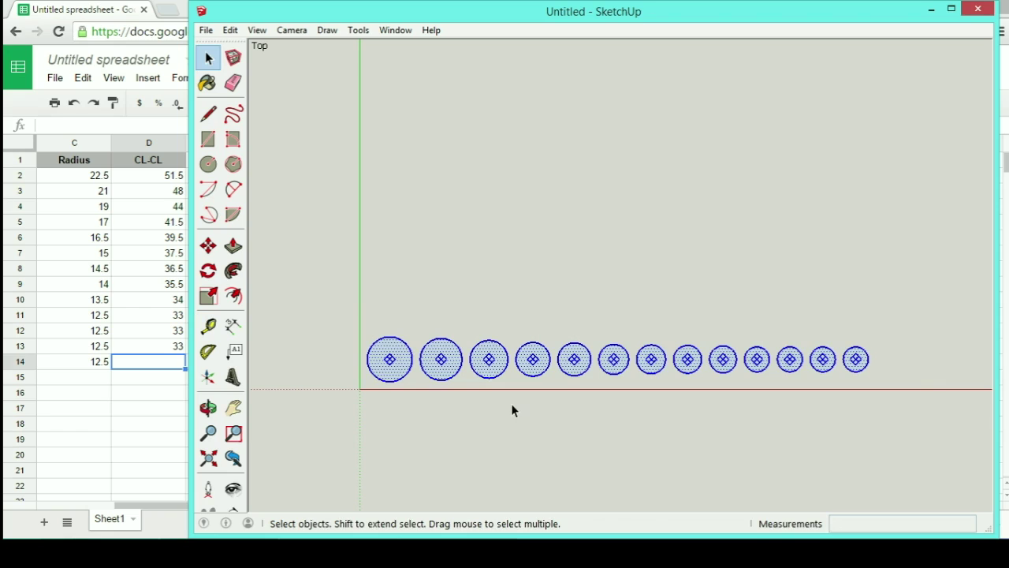
key(m)
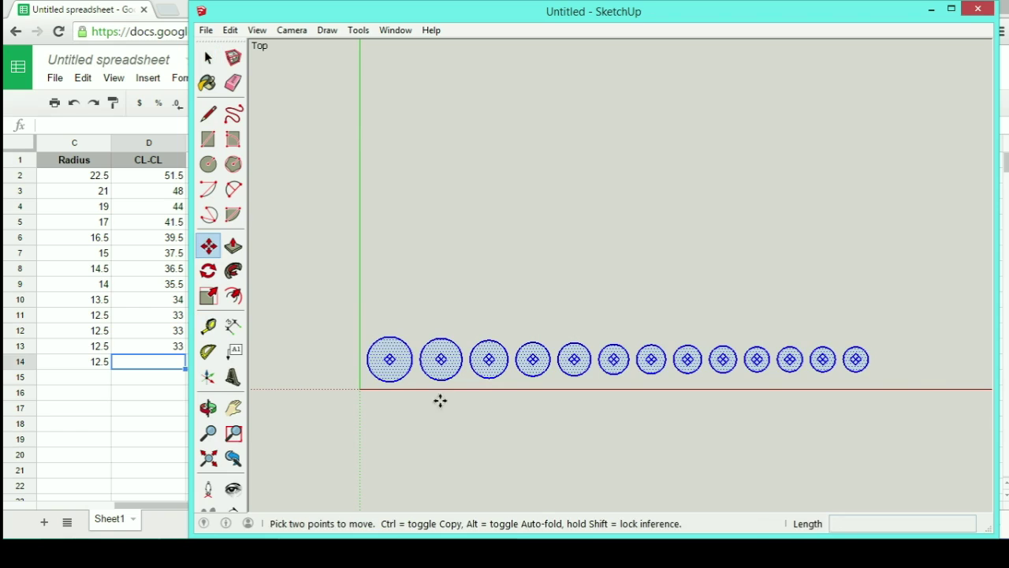
click(361, 392)
click(363, 332)
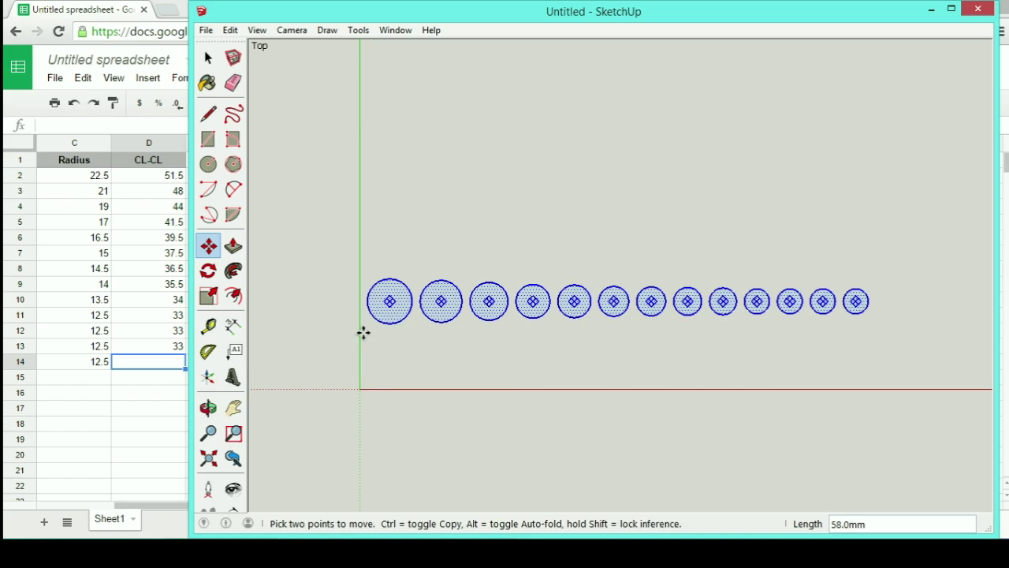
key(ctrl+t)
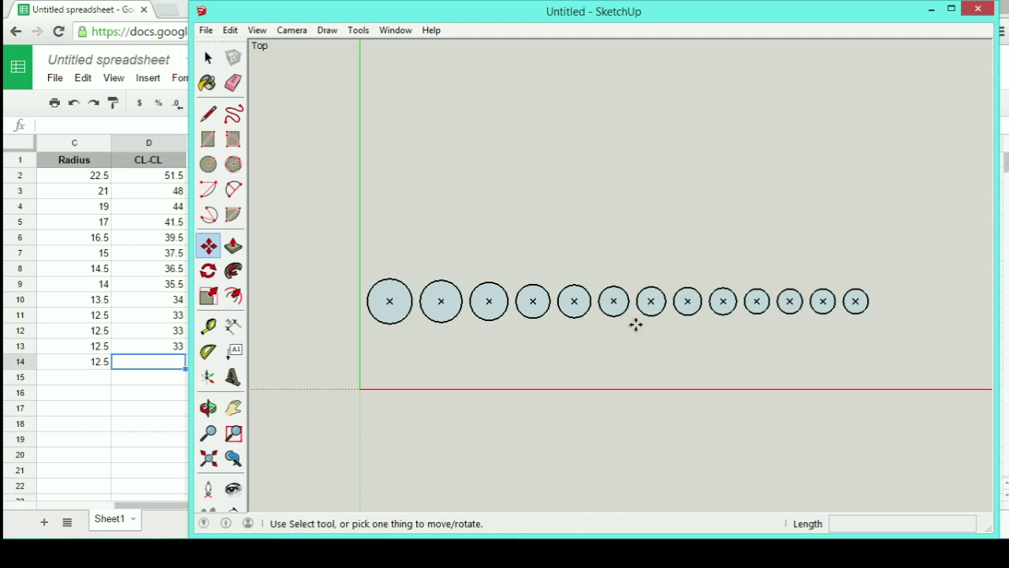
Step: Crossing-select the seven smallest circles and move them about 58 mm lower
key(space)
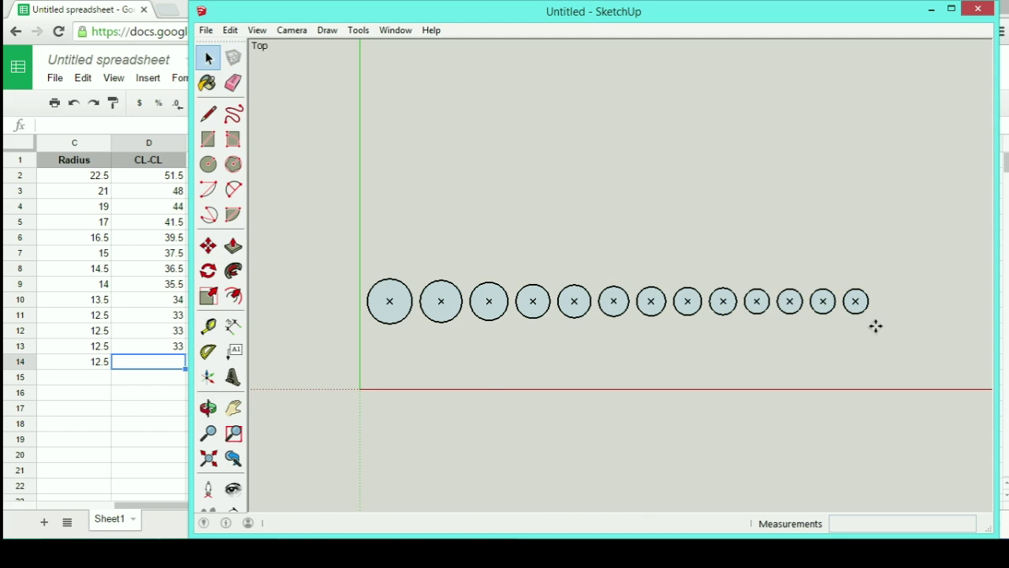
mouse_move(884, 324)
mouse_down()
mouse_move(730, 275)
mouse_move(634, 276)
mouse_up()
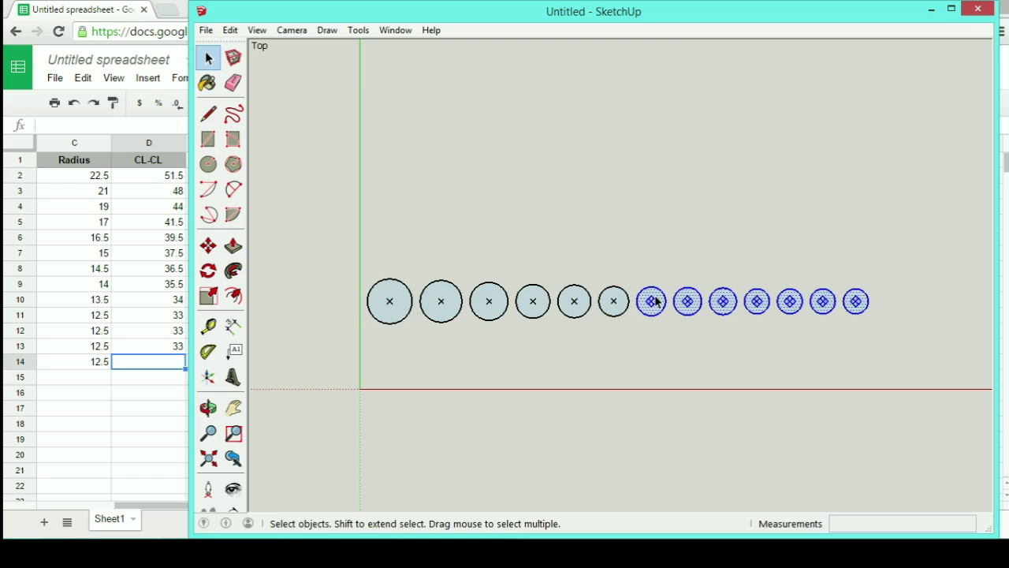
key(m)
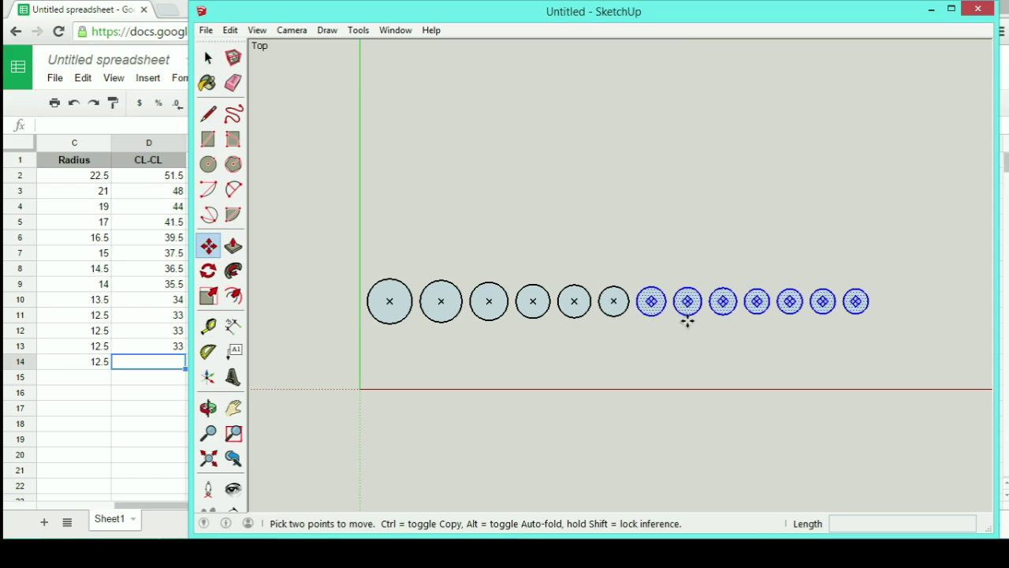
click(651, 300)
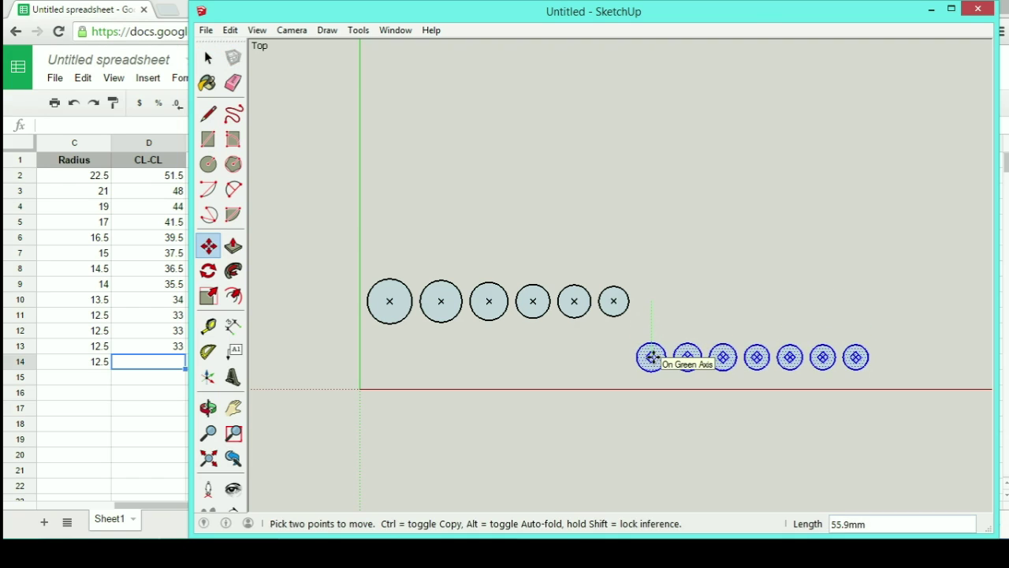
click(652, 359)
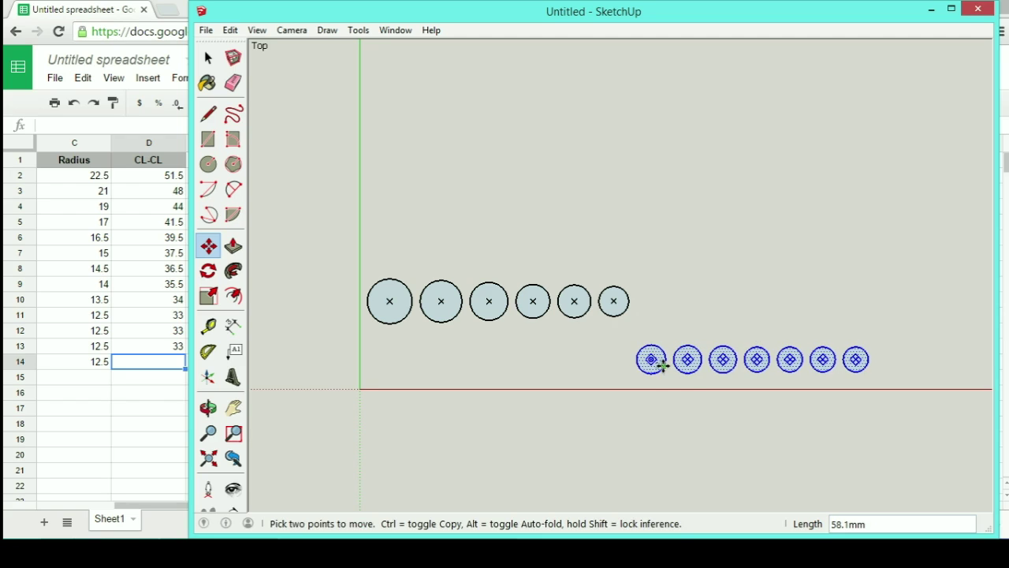
Step: Rotate the seven small circles 180 degrees about the first one
key(q)
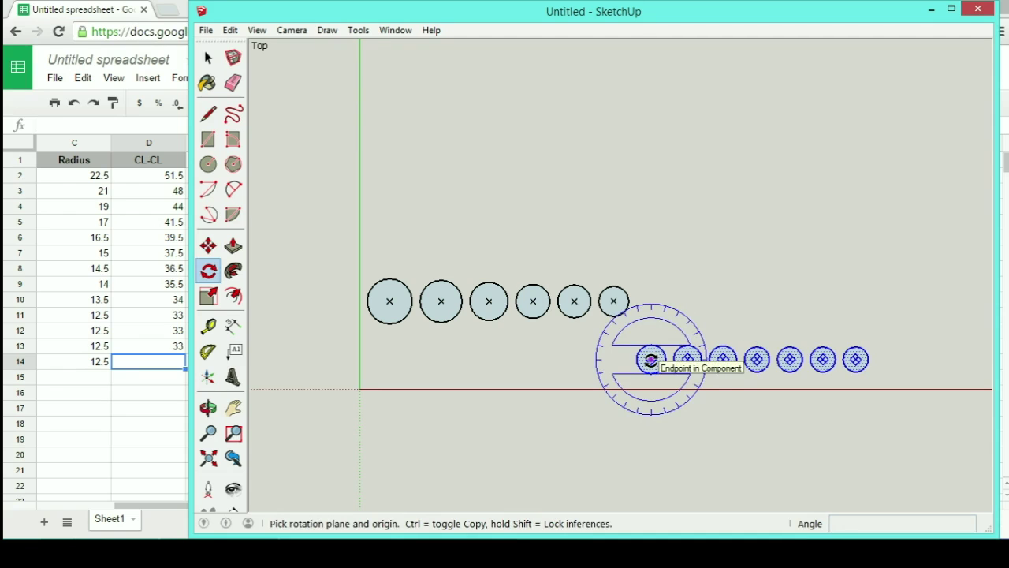
click(651, 359)
click(924, 359)
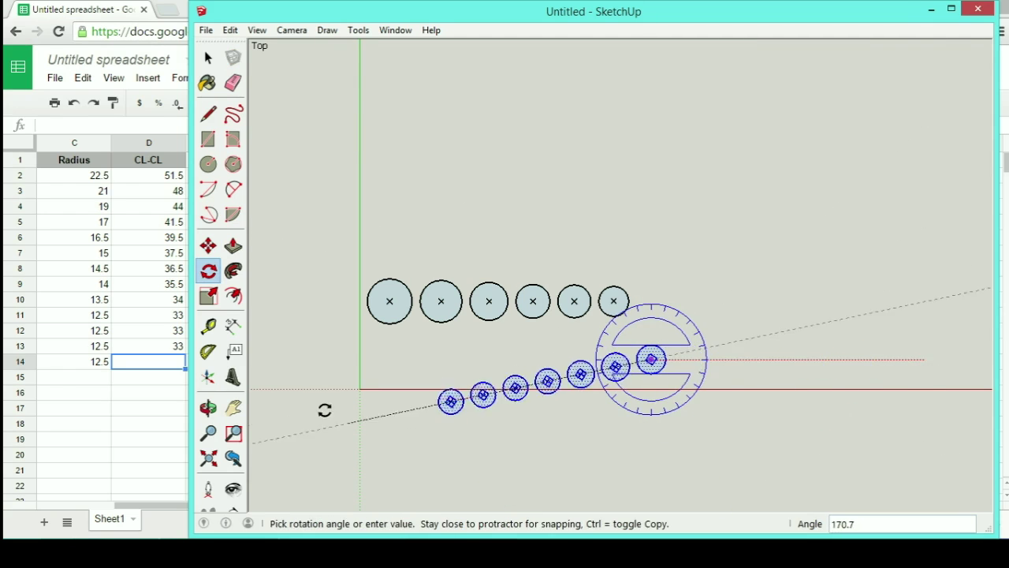
click(322, 363)
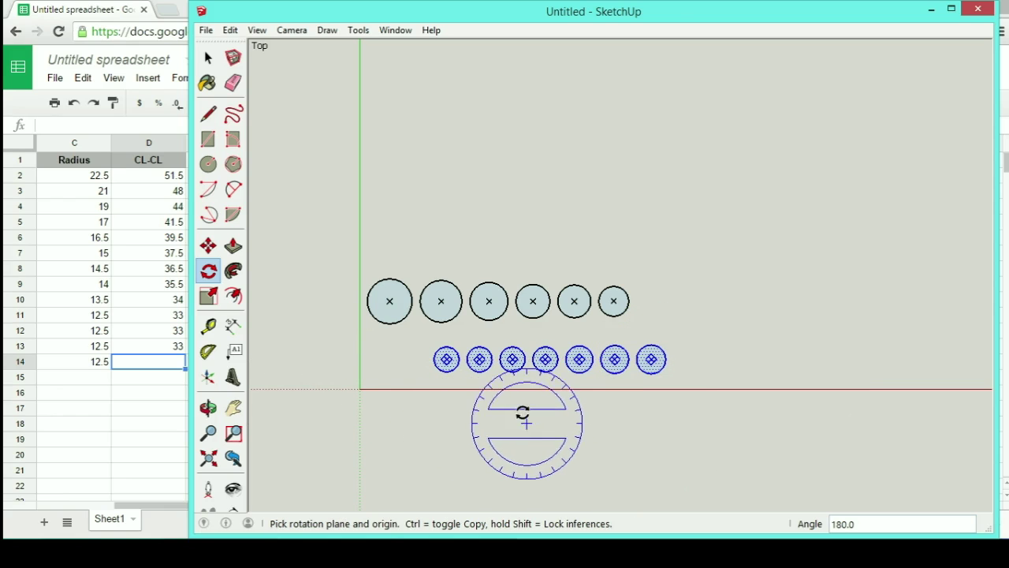
Step: Move the flipped small row 52 mm to sit beneath the larger circles
key(m)
click(447, 360)
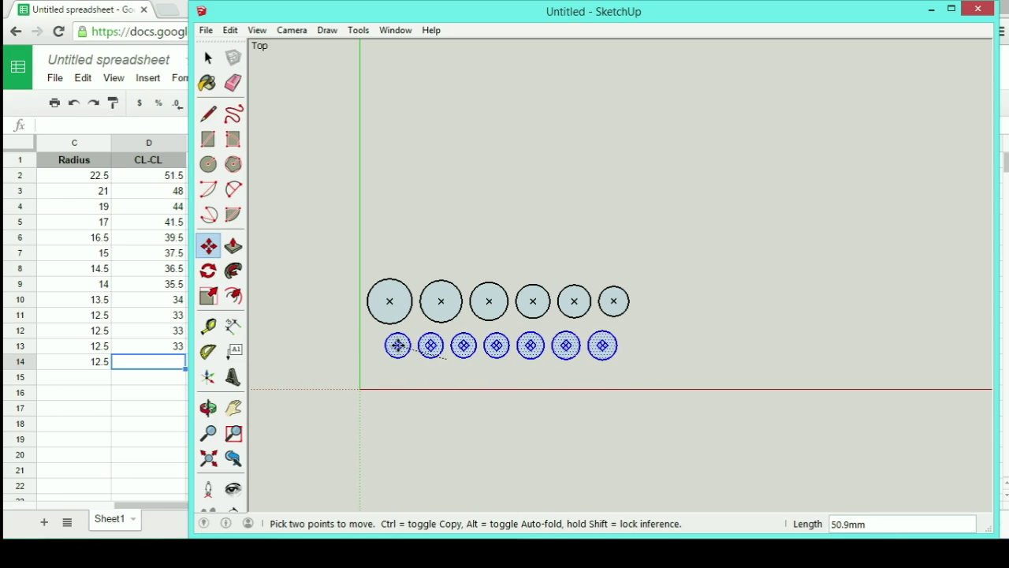
text(52)
key(Return)
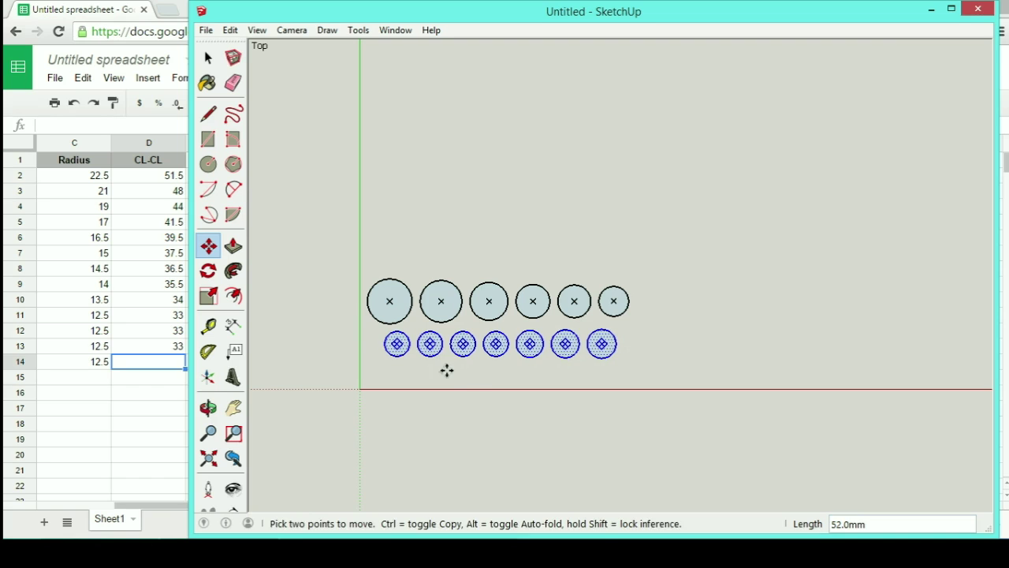
key(ctrl+t)
scroll(426, 371, up, 3)
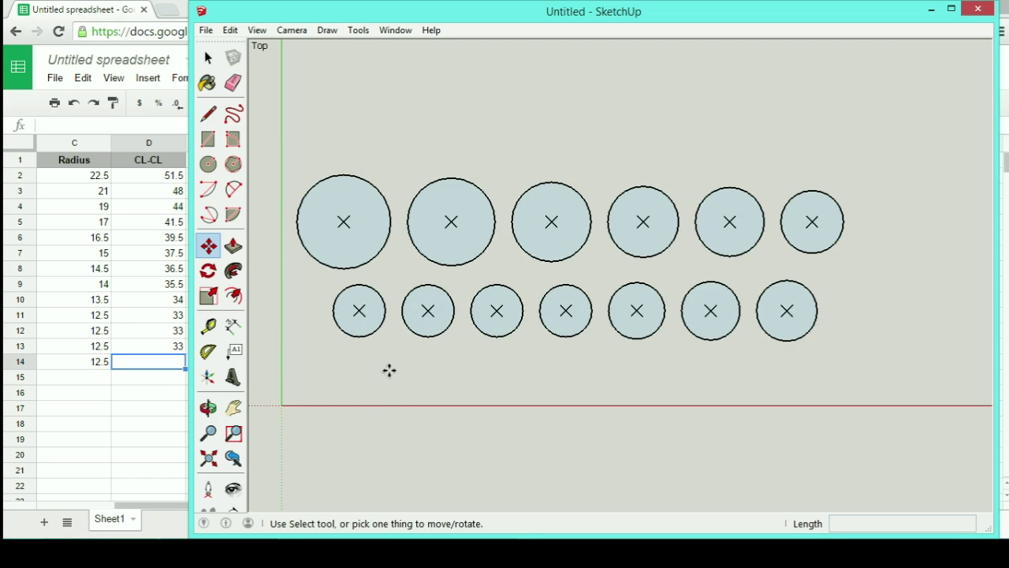
Step: Place a guide 65.5 mm from the red axis and another 8 mm below it
key(t)
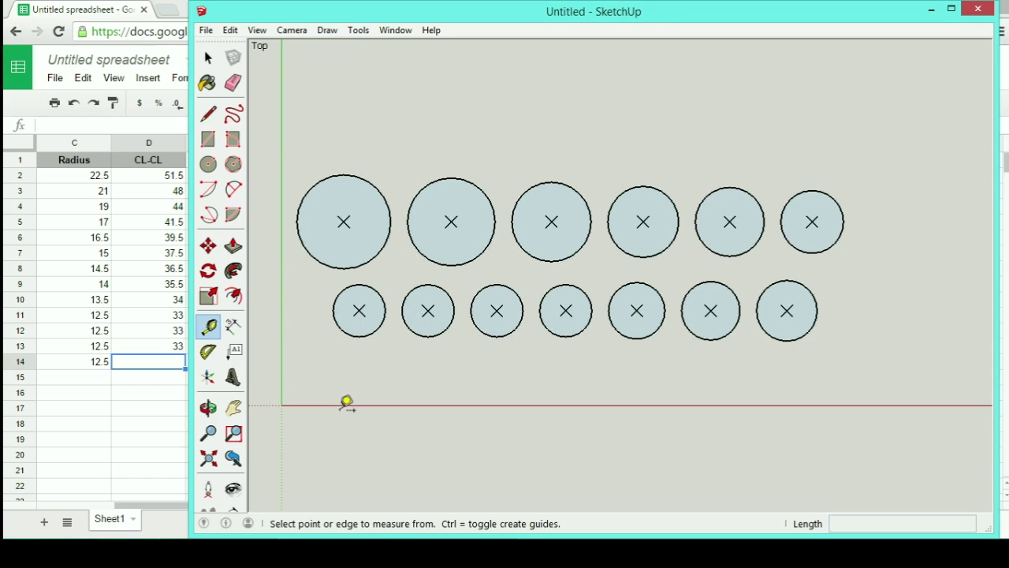
click(339, 404)
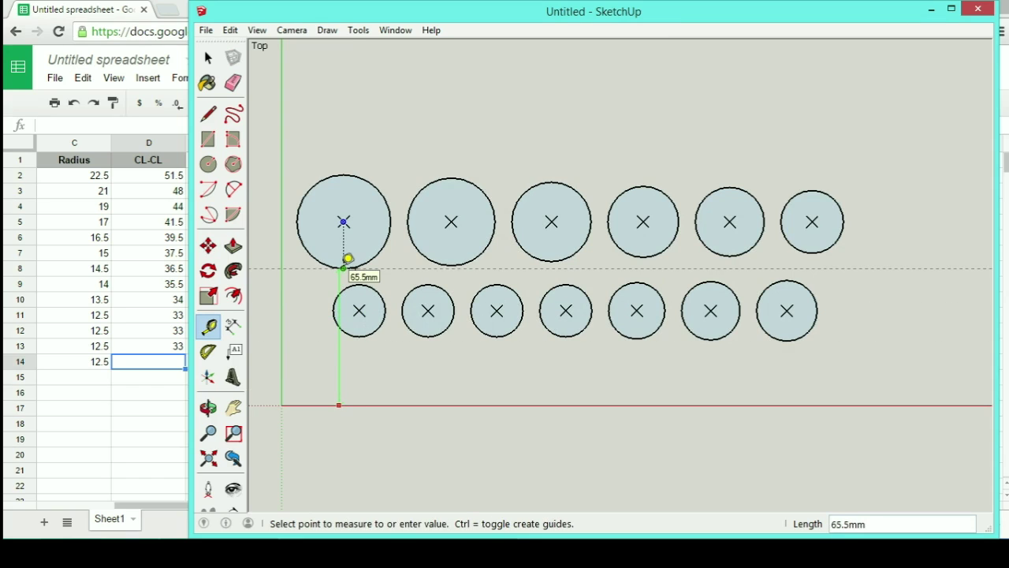
click(347, 267)
click(297, 268)
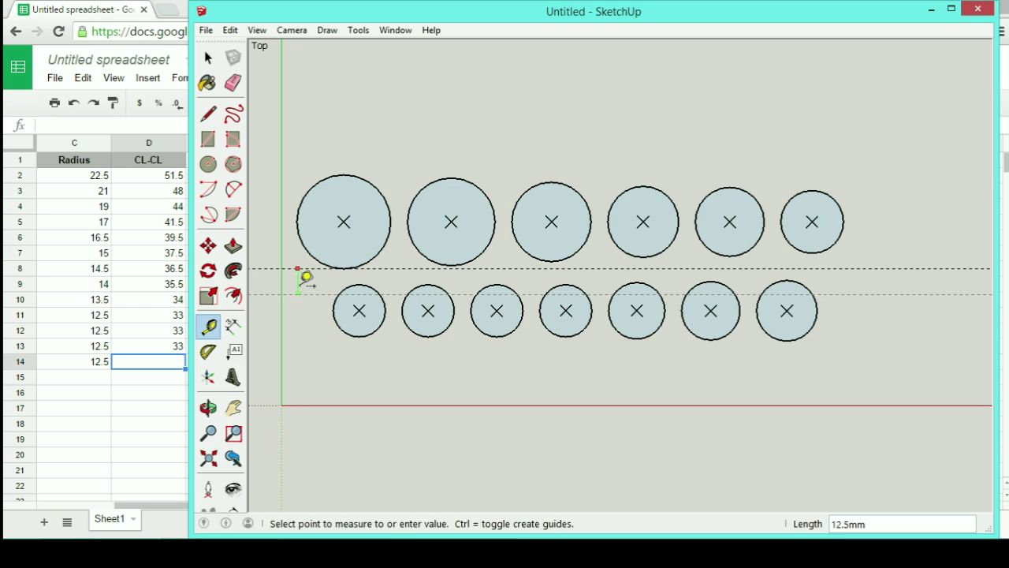
text(8)
key(Return)
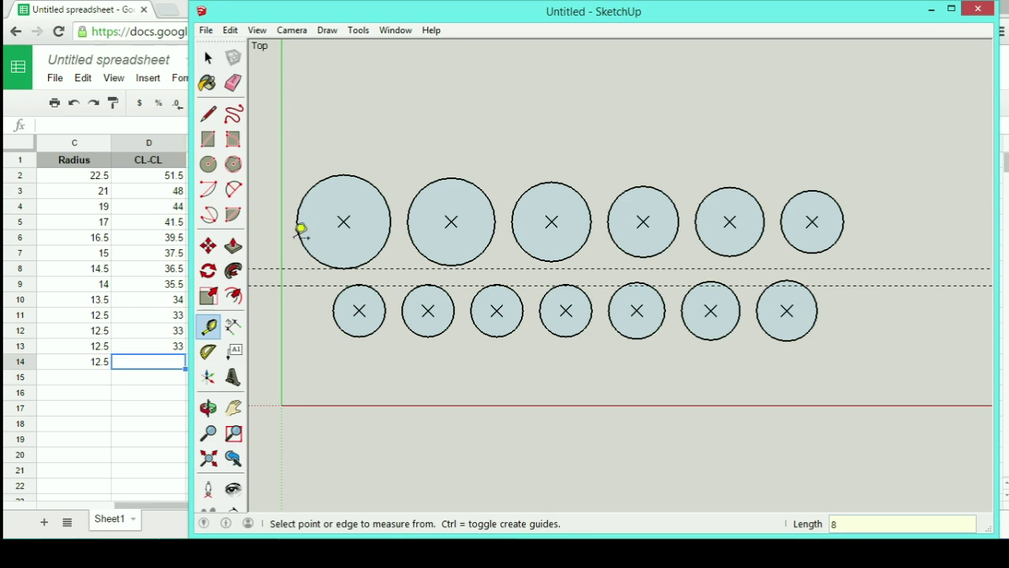
Step: Move the seven lower circles left so the first sits under the first upper circle
key(space)
drag(327, 275, 842, 355)
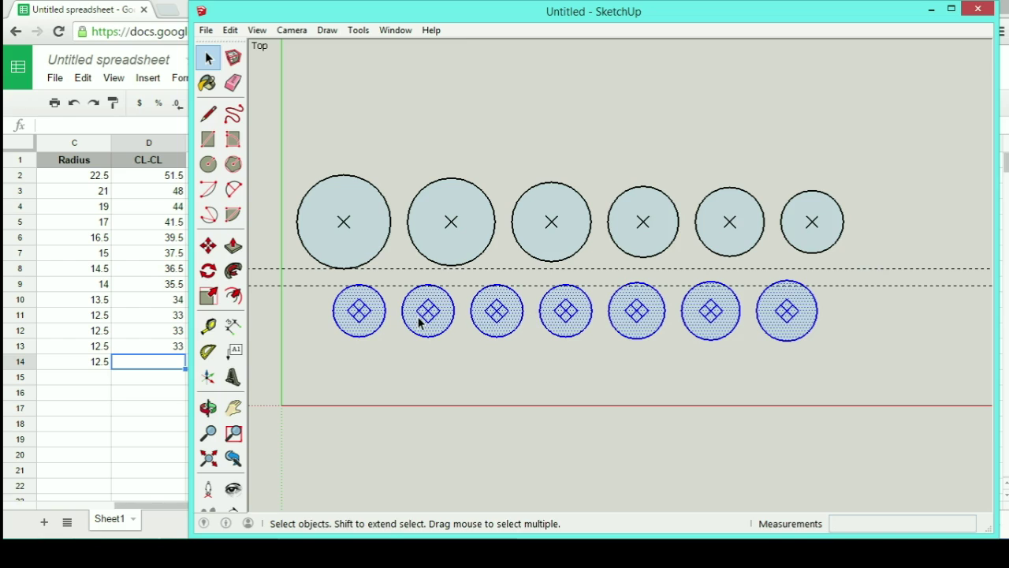
key(m)
click(359, 285)
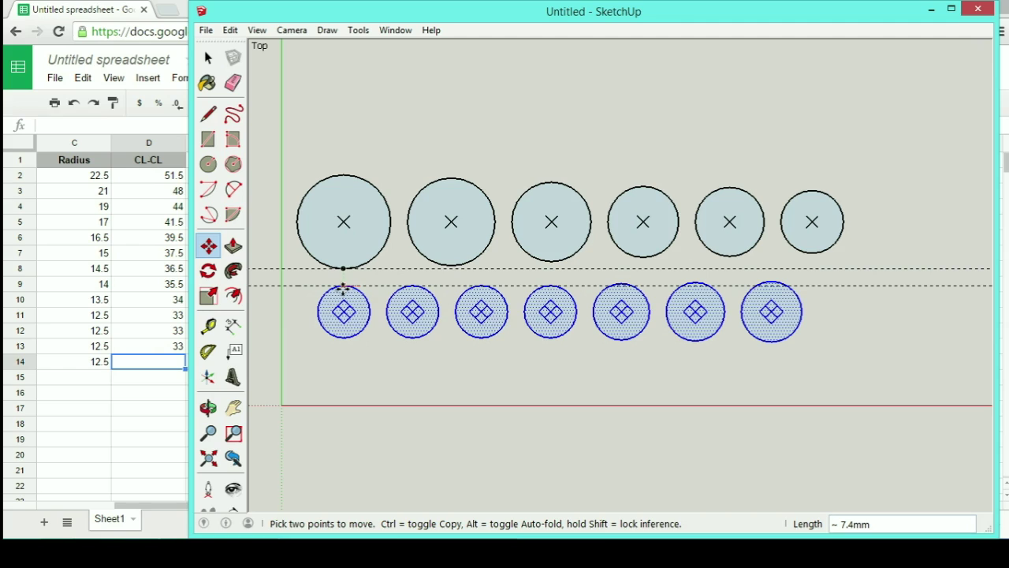
click(342, 289)
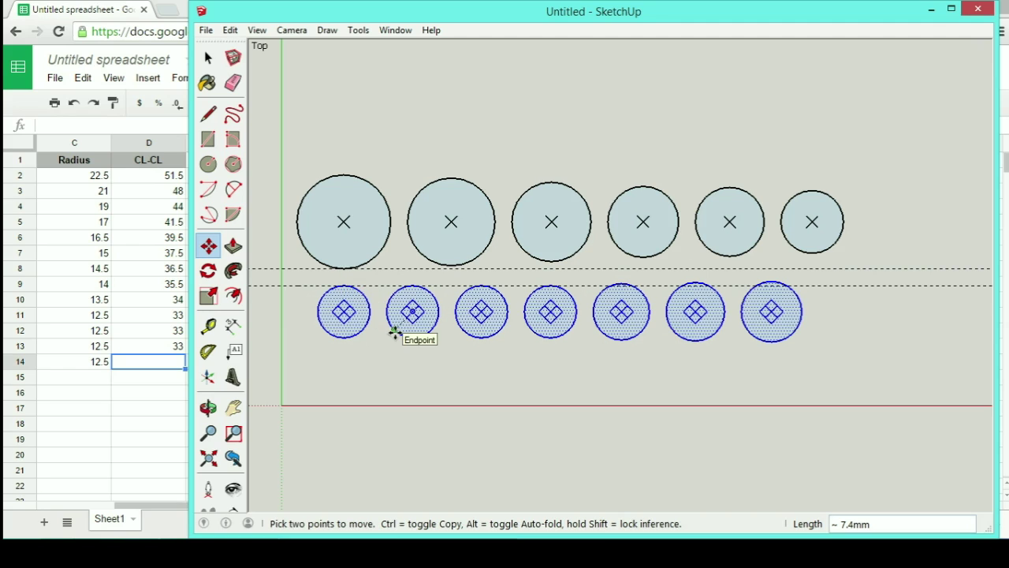
key(ctrl+t)
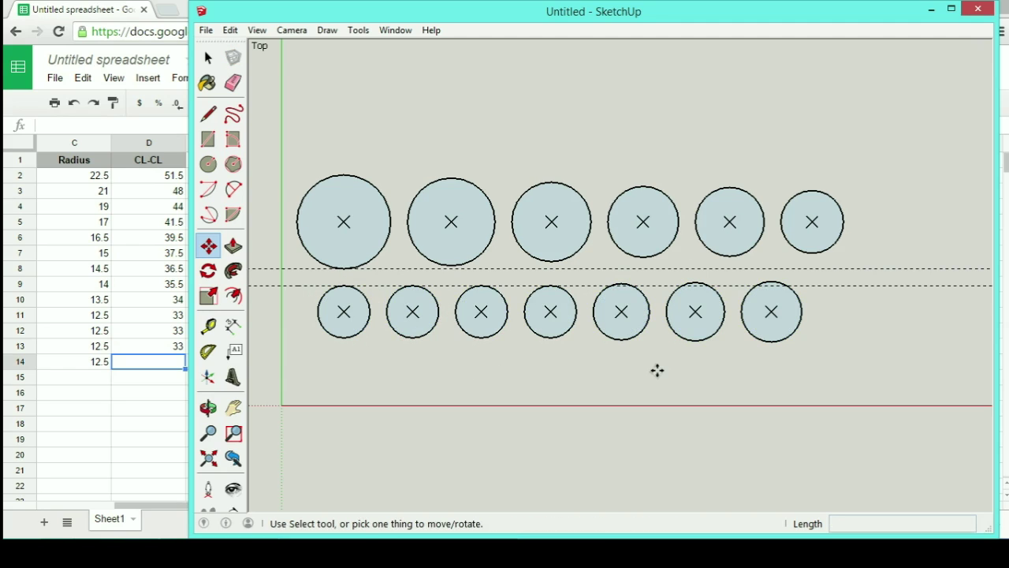
key(space)
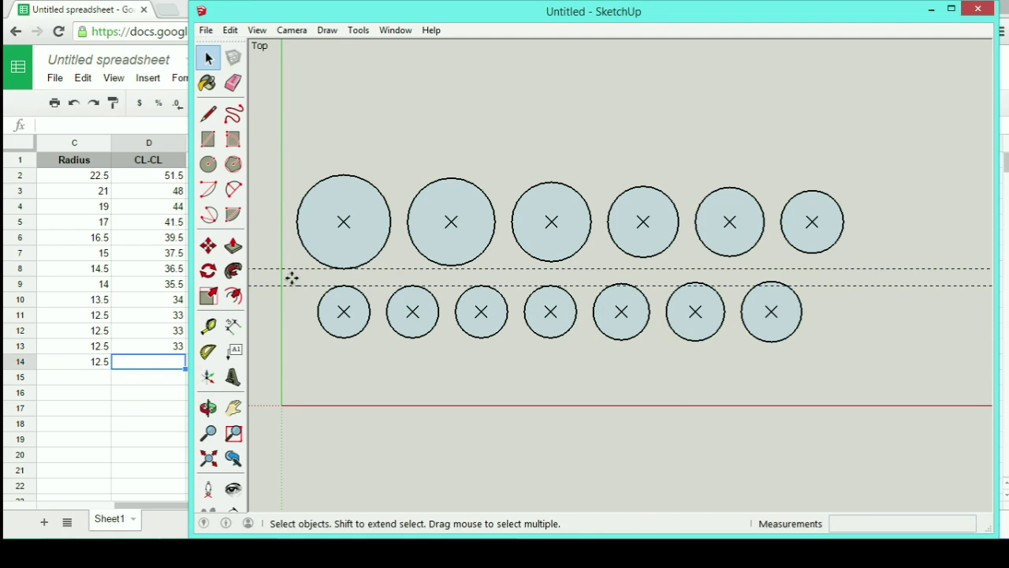
Step: Select and delete both dashed guide lines
drag(286, 303, 250, 262)
key(Delete)
scroll(455, 379, down, 1)
scroll(455, 382, down, 1)
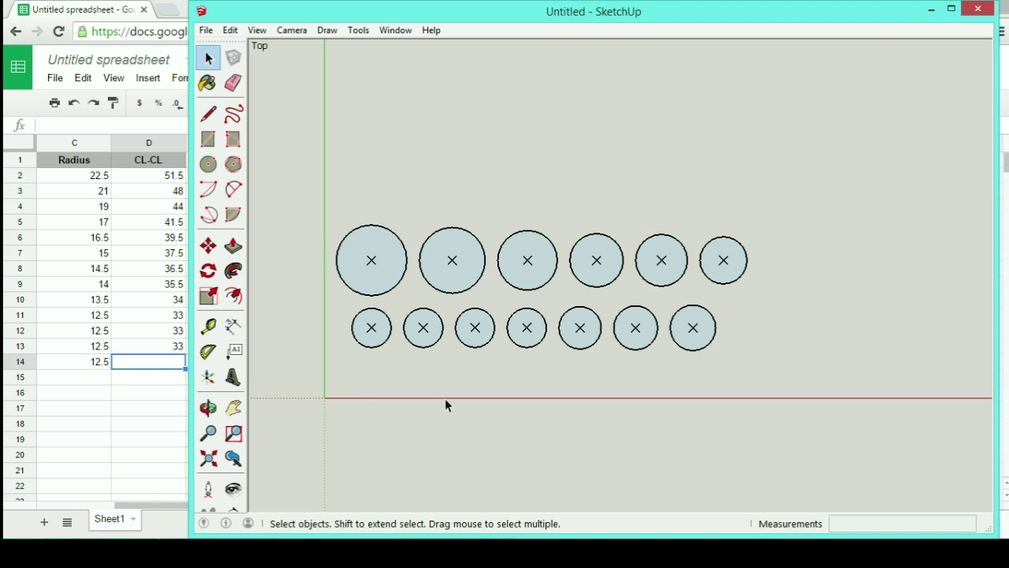
Step: Zoom and orbit the view to frame the two rows of circles
scroll(454, 398, up, 5)
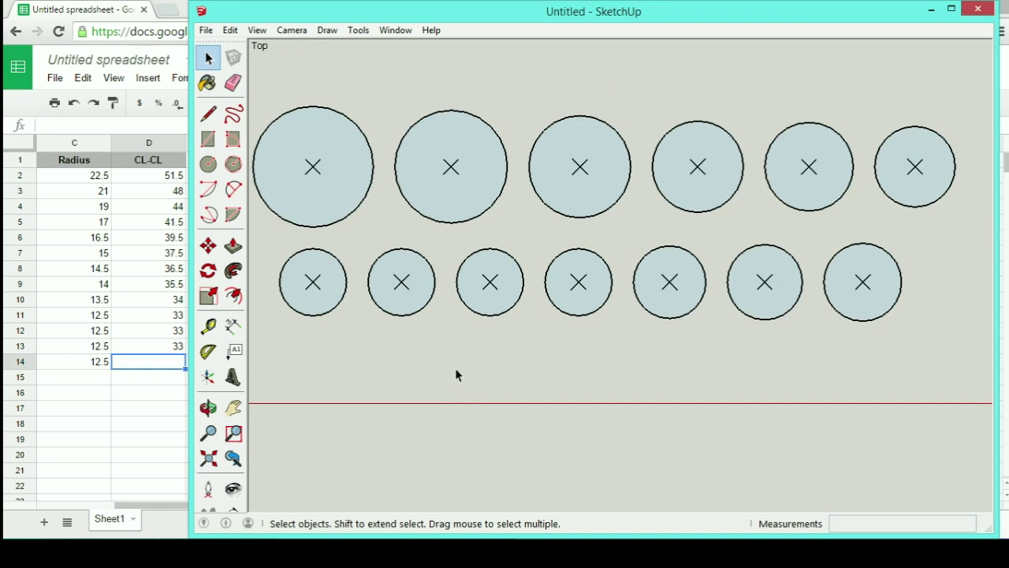
key(o)
shift+drag(455, 368, 478, 472)
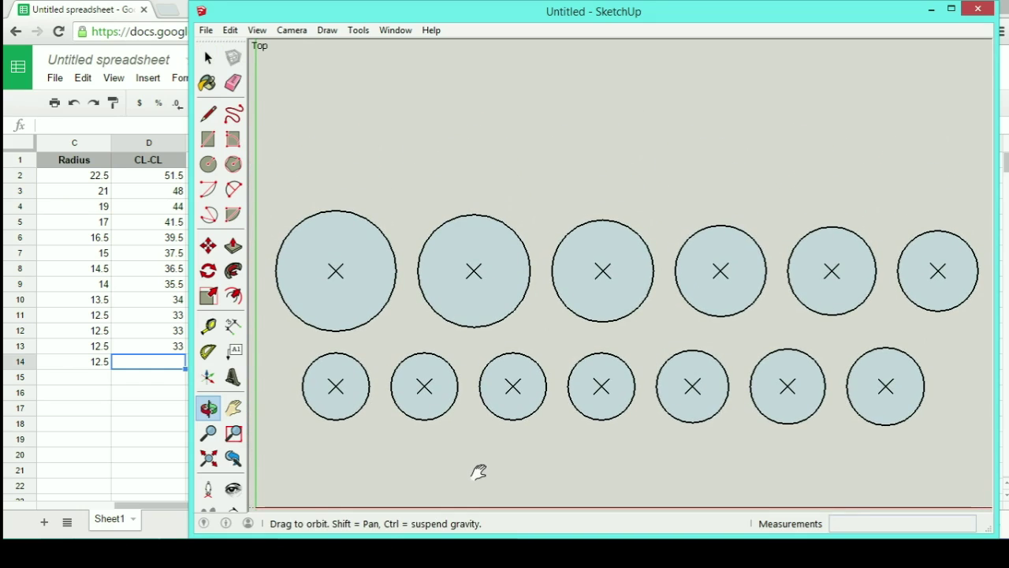
key(space)
scroll(478, 472, up, 1)
scroll(478, 471, down, 1)
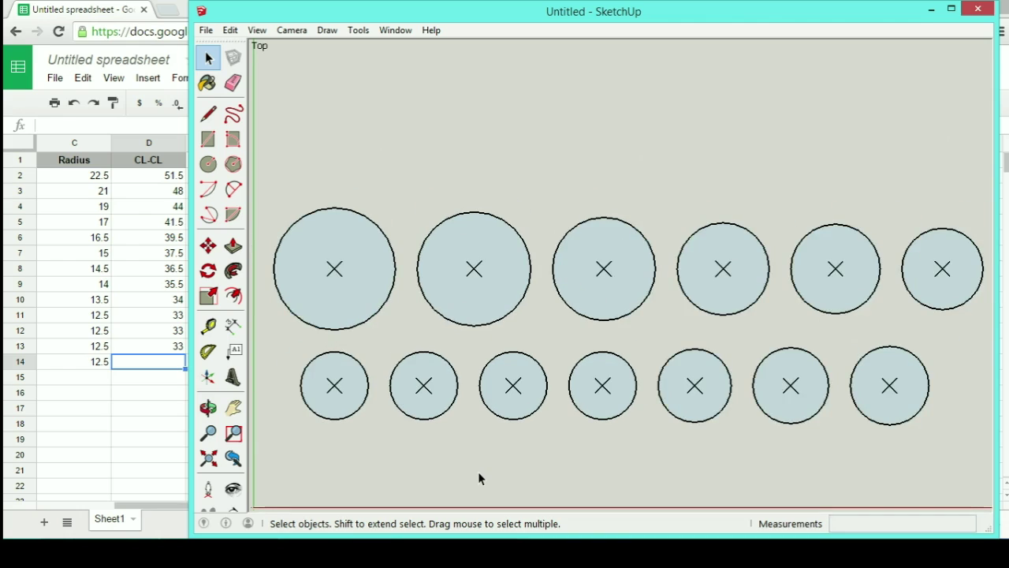
key(o)
shift+drag(478, 472, 471, 471)
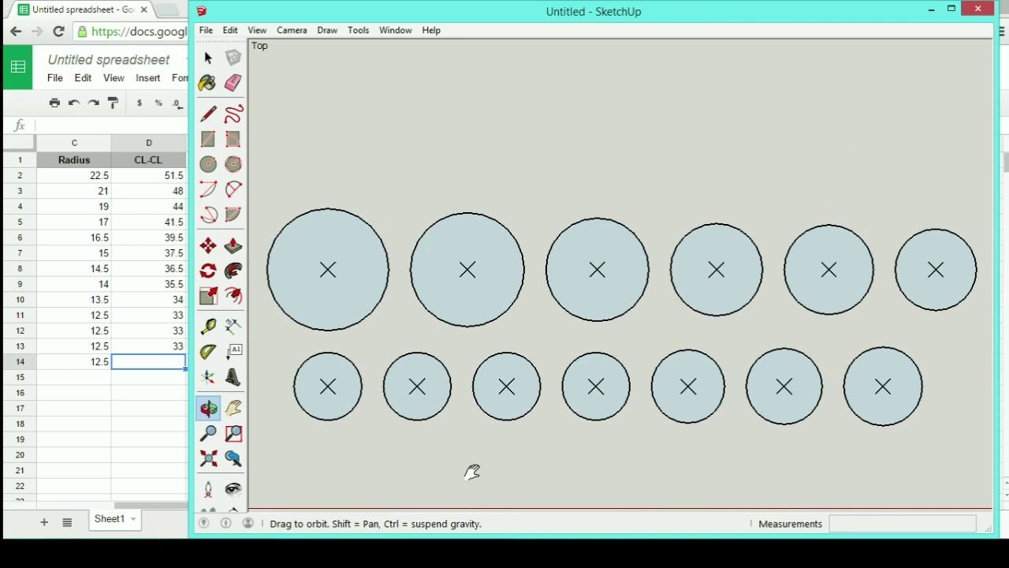
key(space)
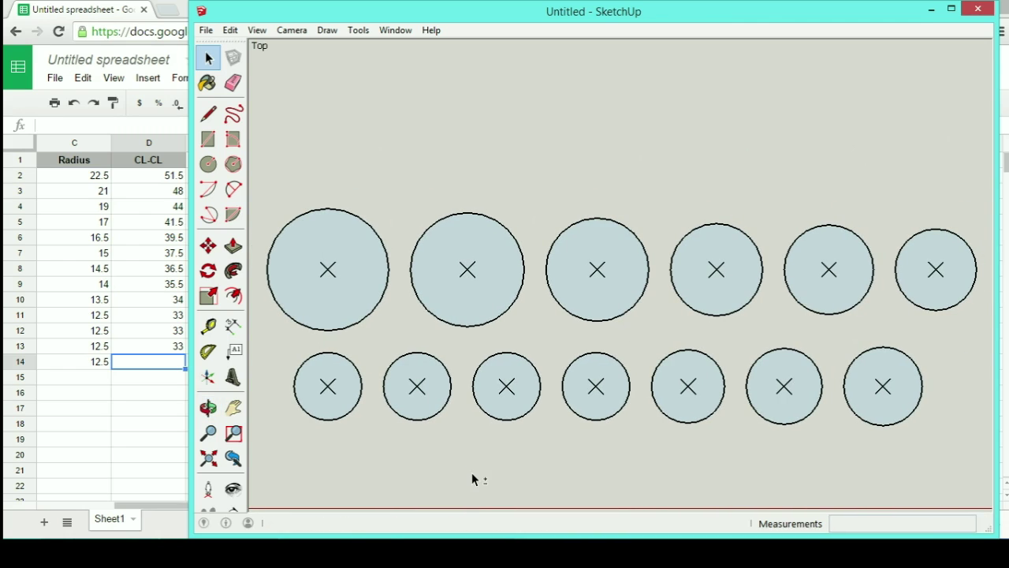
scroll(471, 449, up, 1)
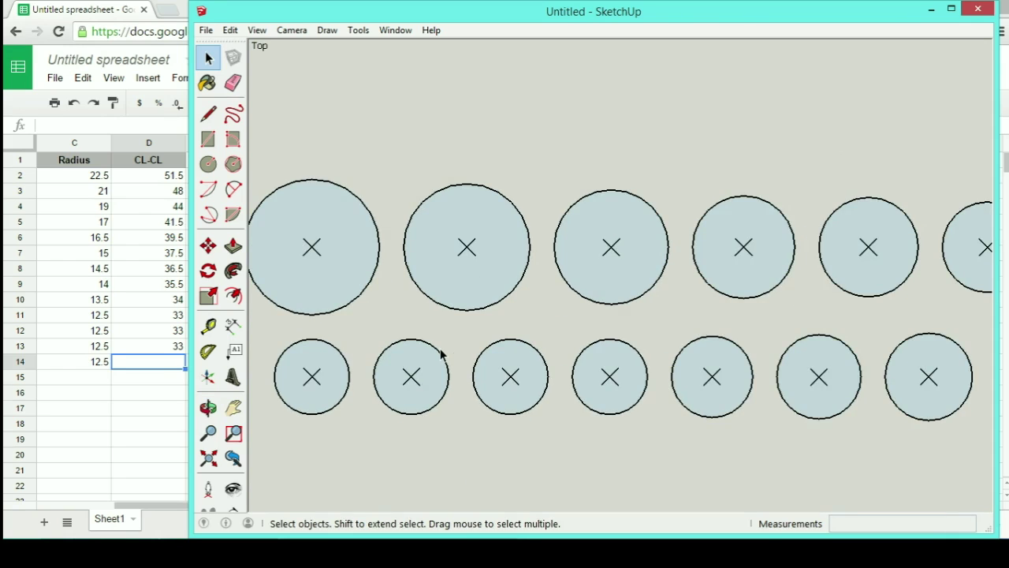
scroll(441, 353, down, 1)
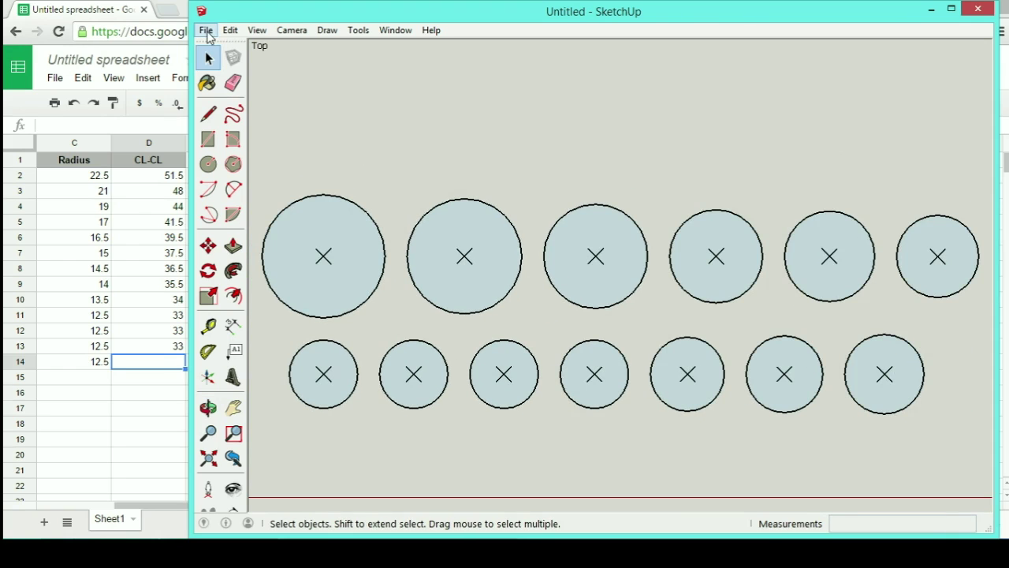
Step: In Print Setup, switch the page orientation to Landscape and confirm
click(206, 31)
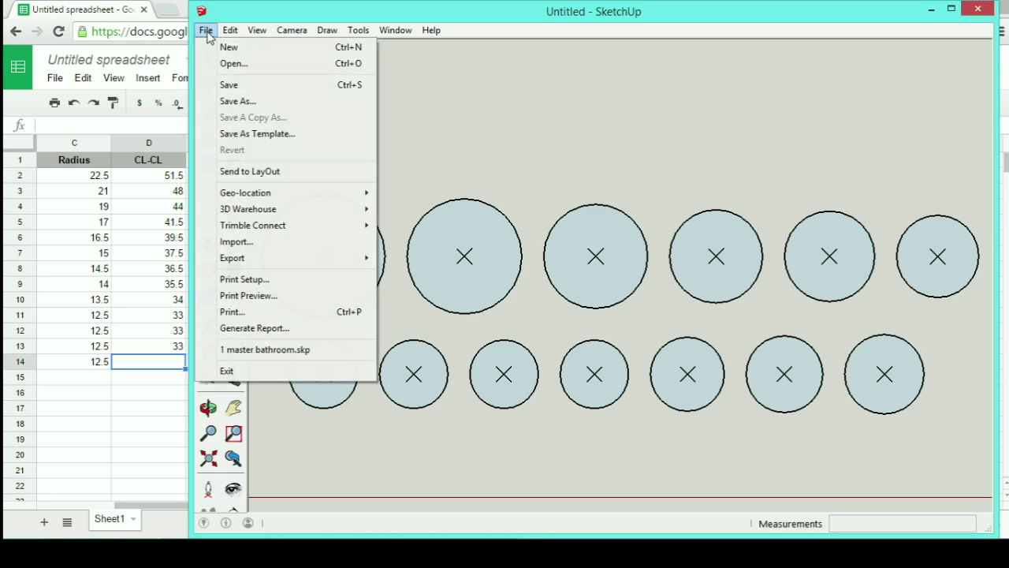
click(298, 280)
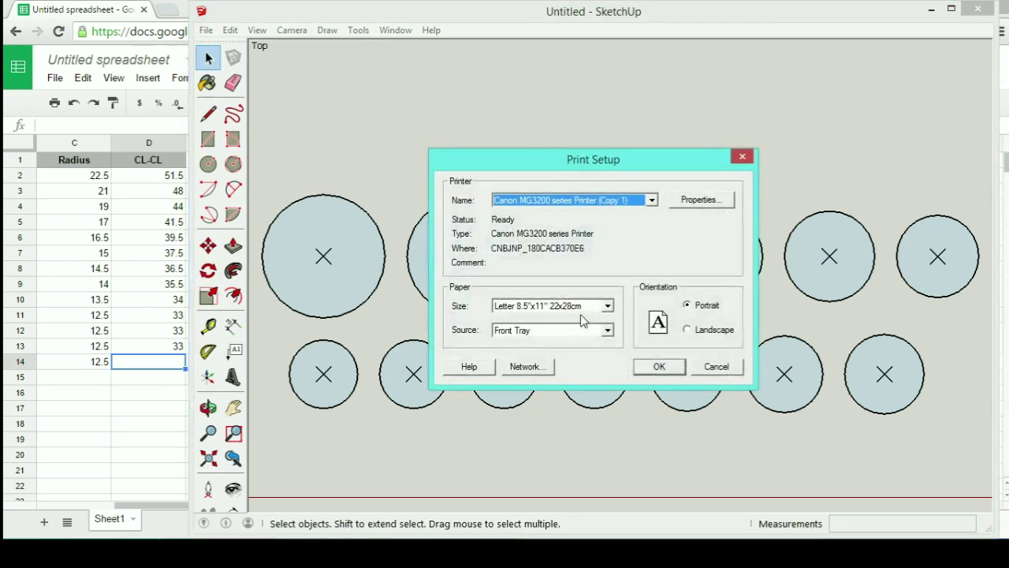
click(687, 330)
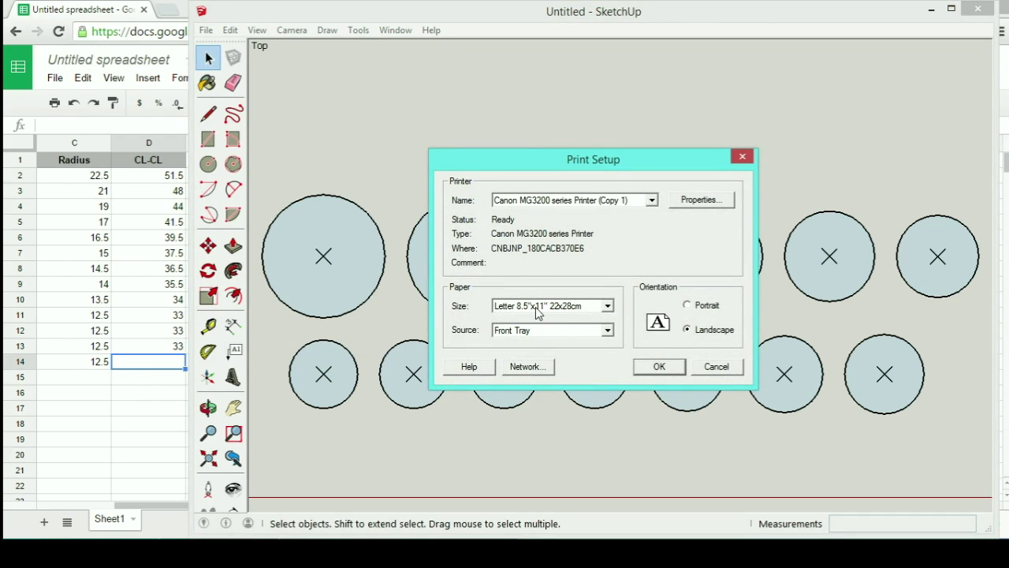
click(659, 373)
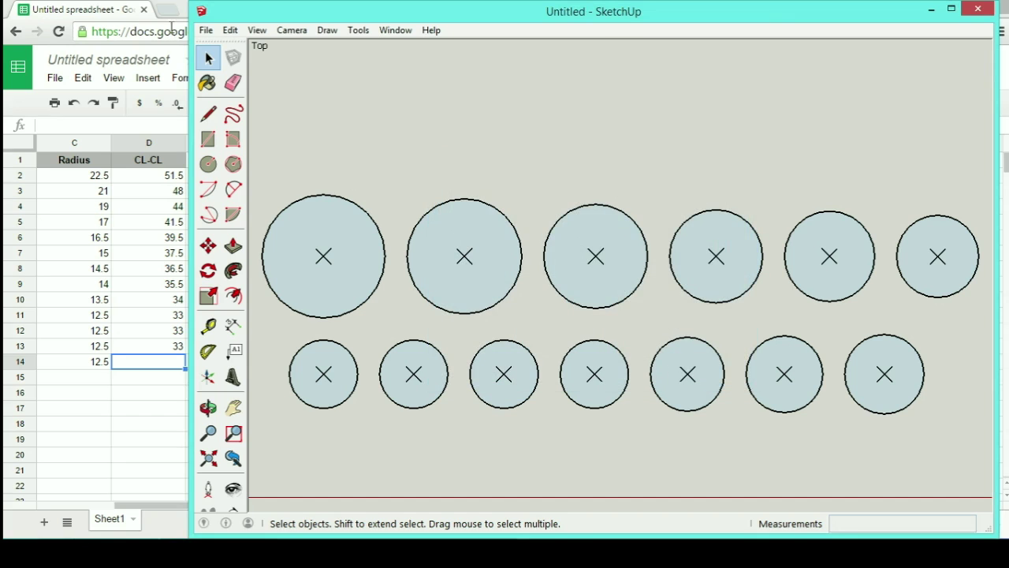
click(209, 36)
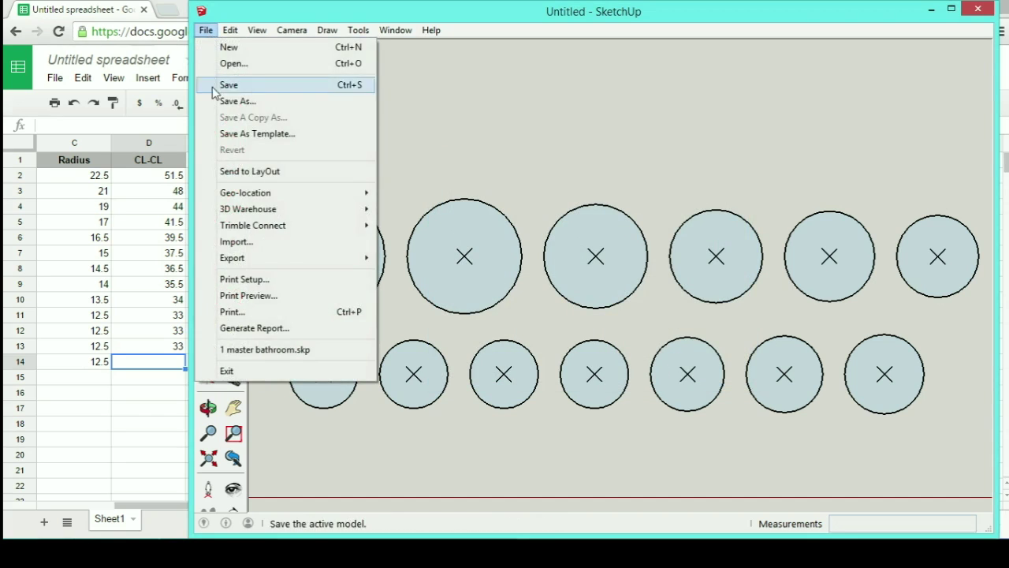
click(272, 295)
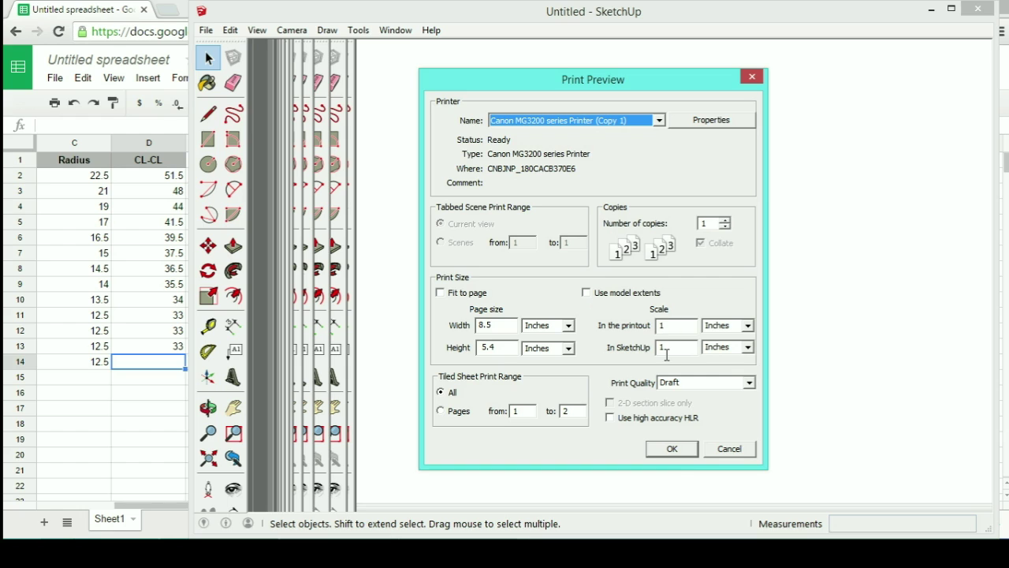
click(672, 449)
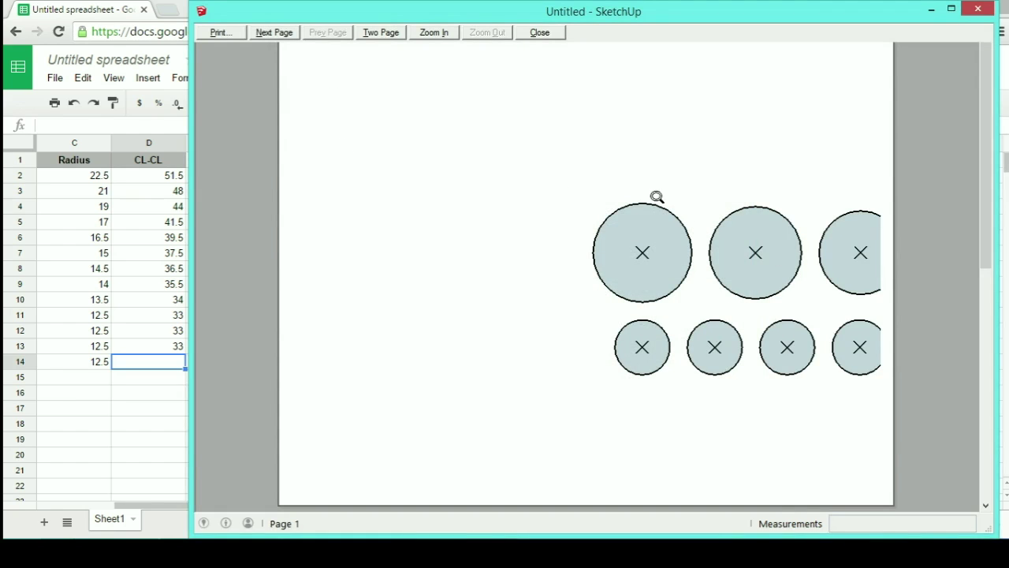
click(540, 33)
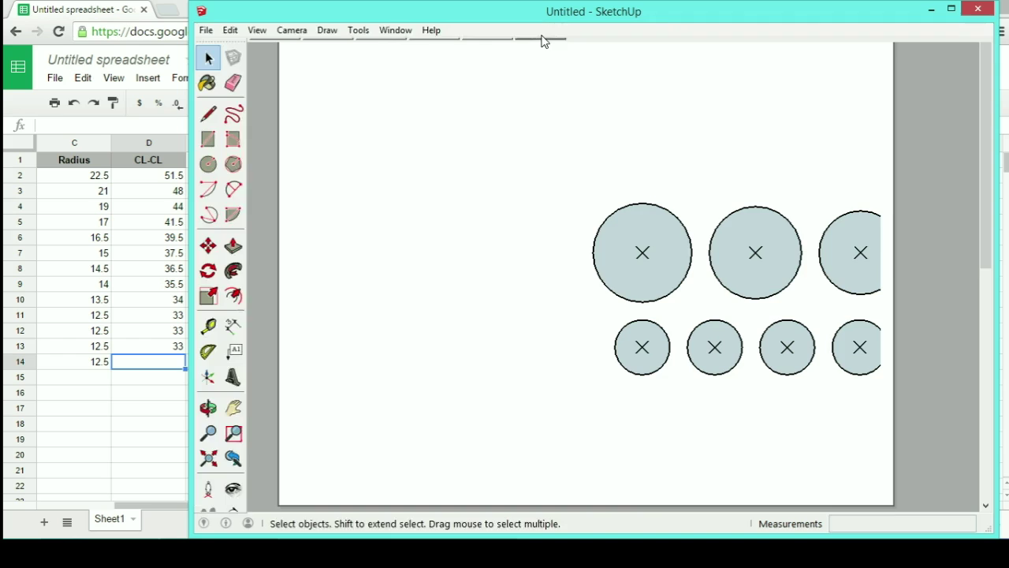
Step: Open Print Preview, toggle Fit to page on then off to keep 1:1 scale, and confirm
click(207, 32)
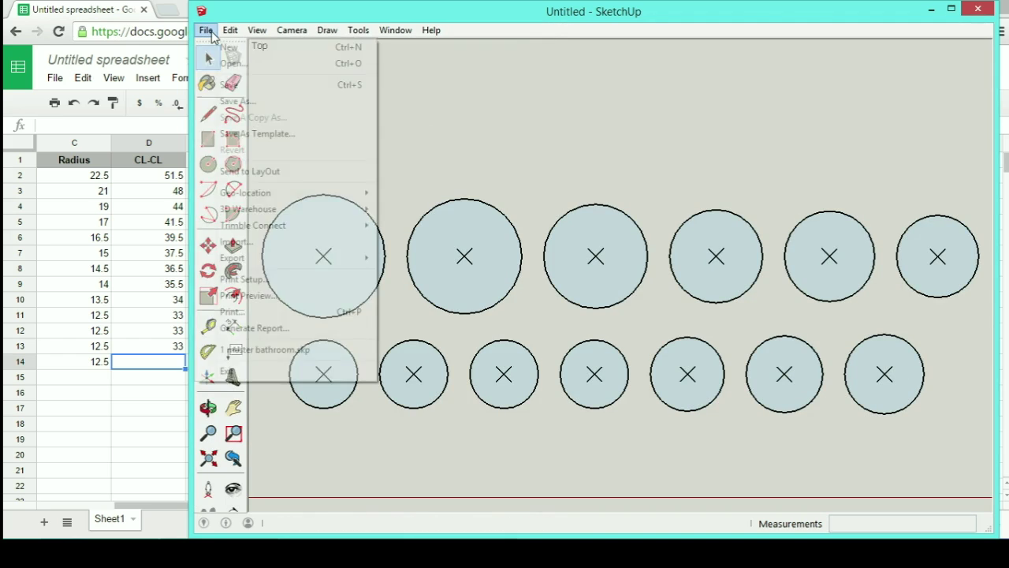
click(282, 297)
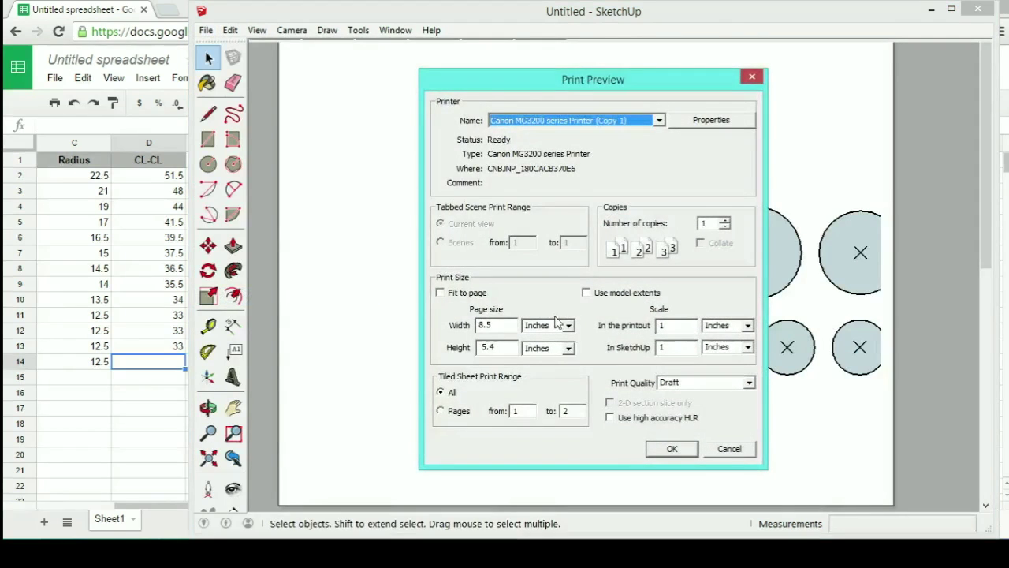
click(440, 292)
click(439, 292)
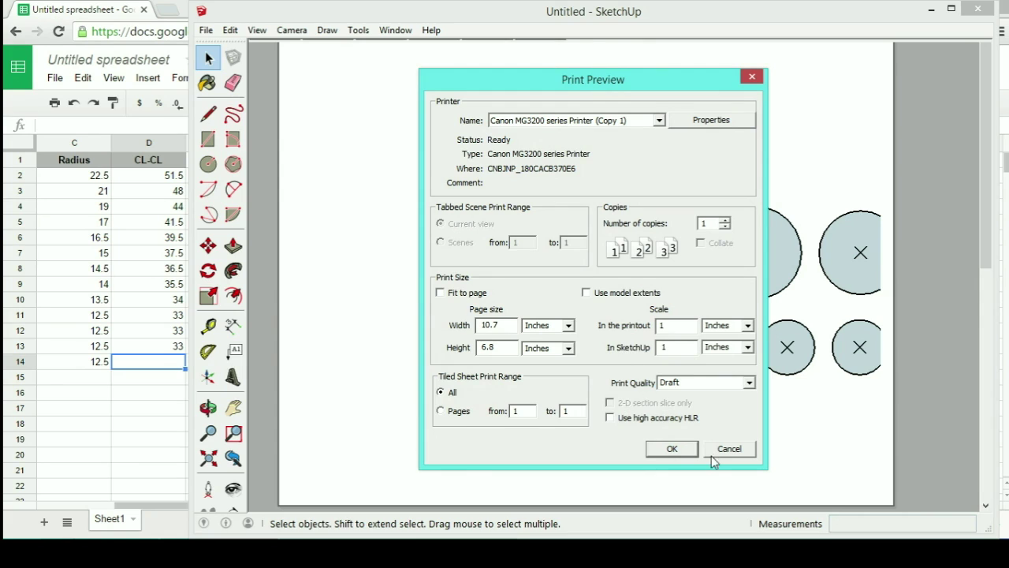
click(672, 449)
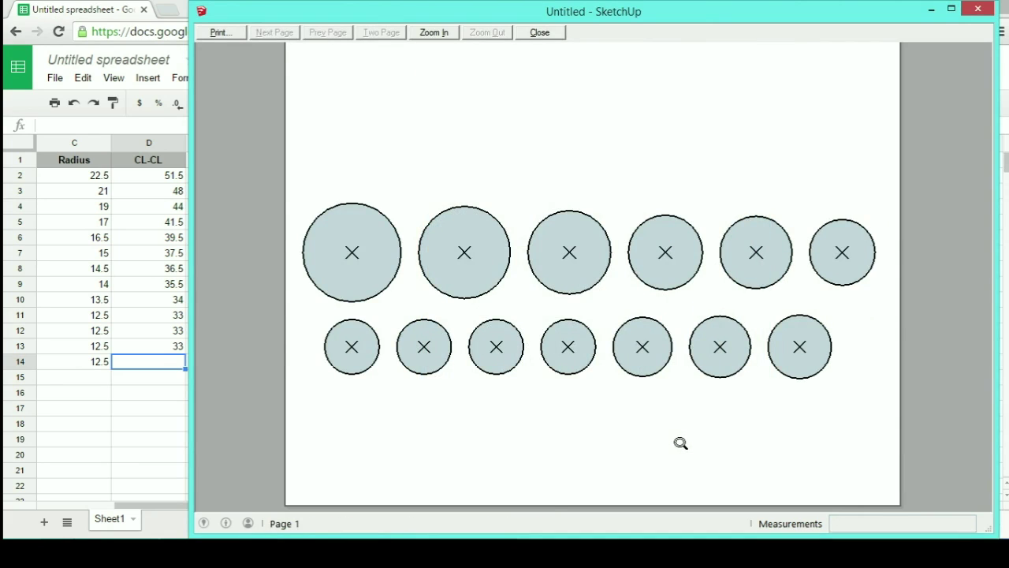